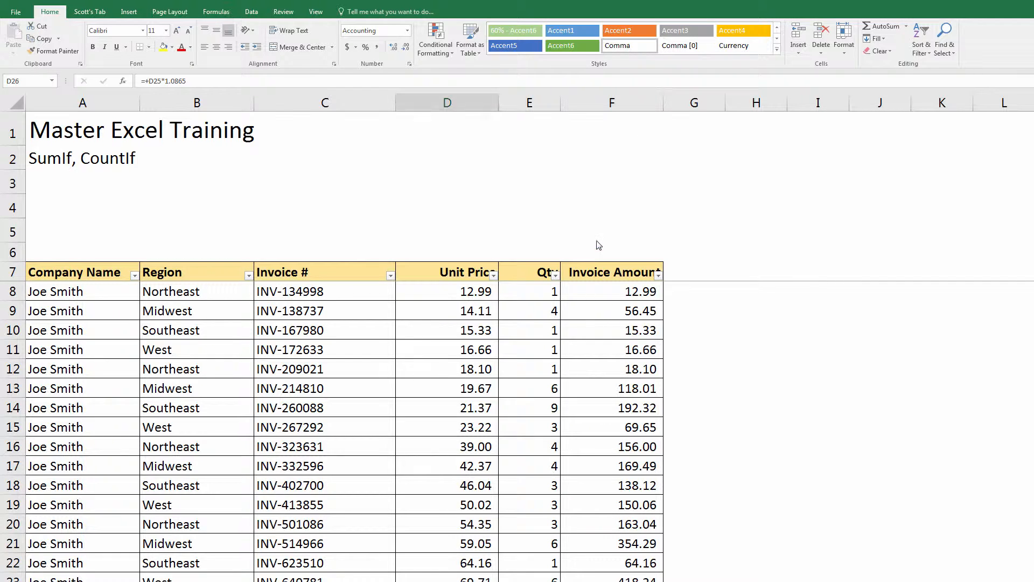
# - Total the Invoice Amount column in cell F5 with a SUM over F7:F72
pyautogui.moveTo(590, 237); pyautogui.dragTo(652, 236)
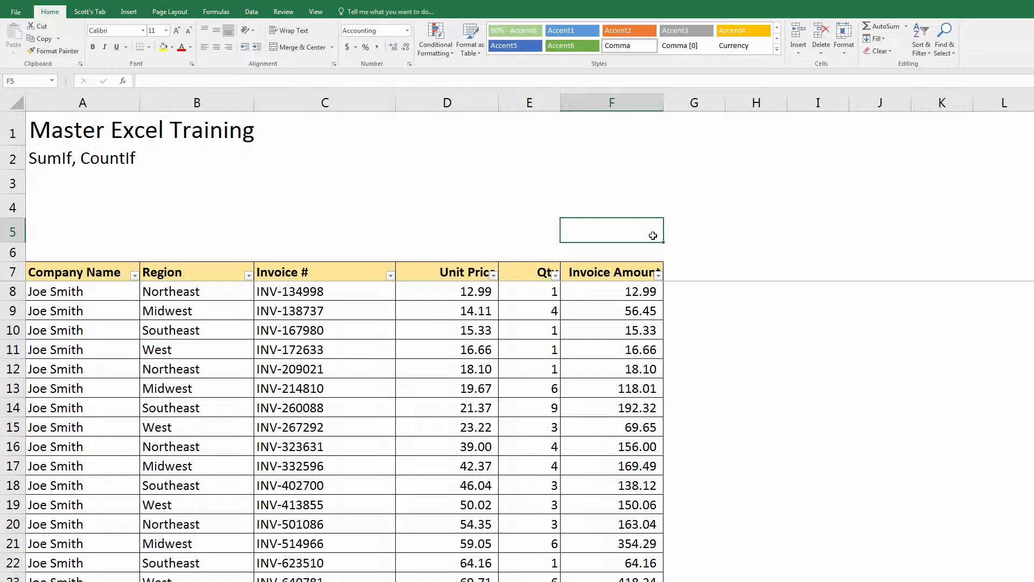
pyautogui.write('+sum')
pyautogui.press('Tab')
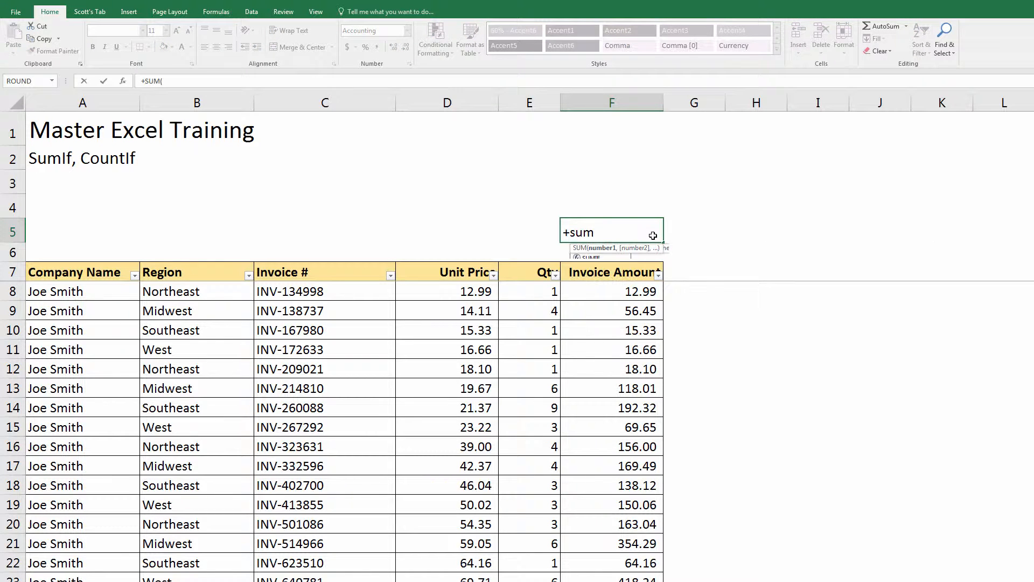
pyautogui.press('Down')
pyautogui.press('Down')
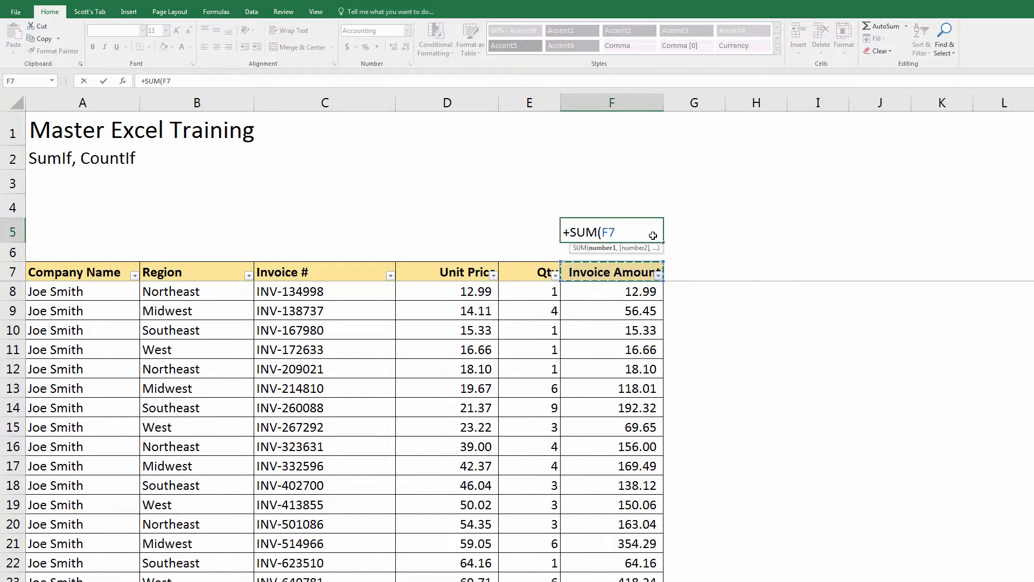
pyautogui.hotkey('ctrl', 'shift', 'Down')
pyautogui.press('Return')
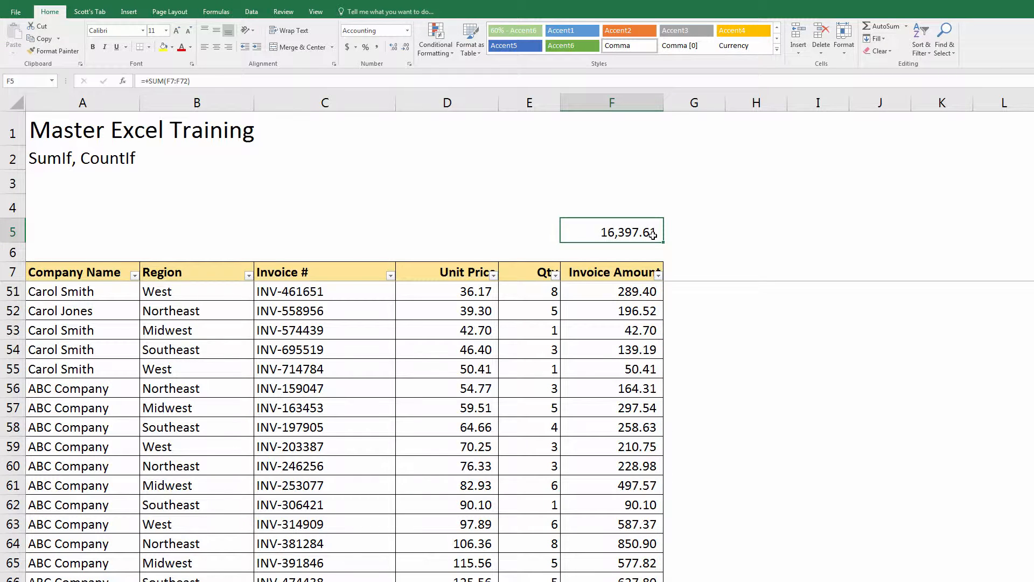
# - Copy the SUM formula from F5 to E5 to total the Qty column
pyautogui.hotkey('ctrl', 'c')
pyautogui.press('Left')
pyautogui.press('Return')
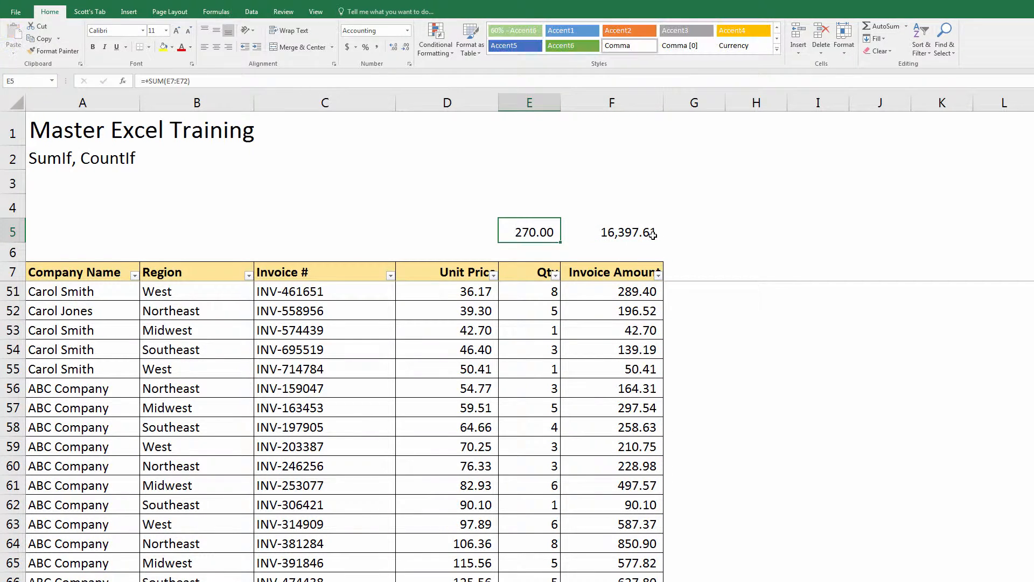
# - Clear the two column totals in cells E5:F5
pyautogui.press('Right')
pyautogui.press('Down')
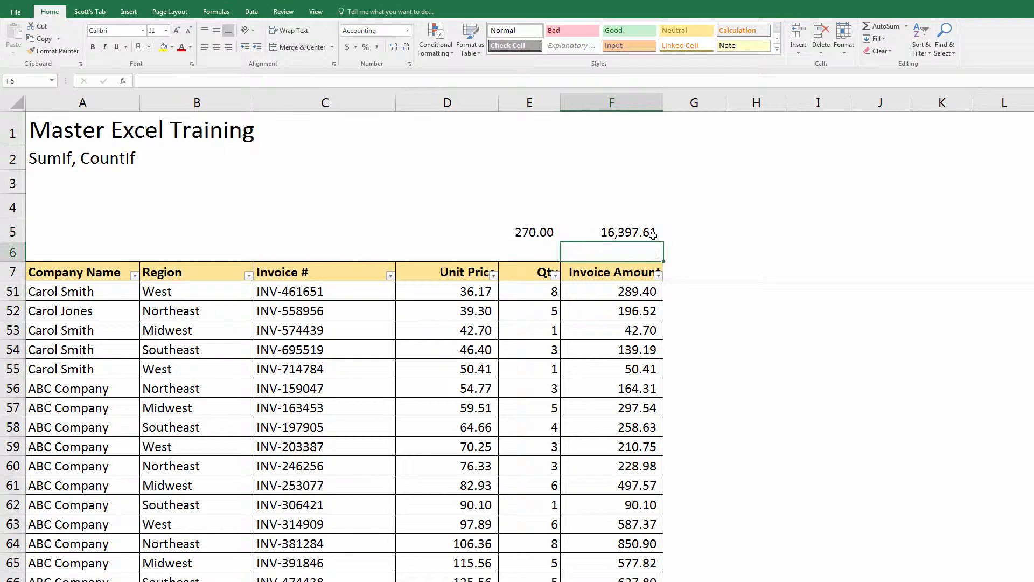
pyautogui.press('Up')
pyautogui.press('Left')
pyautogui.hotkey('shift', 'Right')
pyautogui.press('Delete')
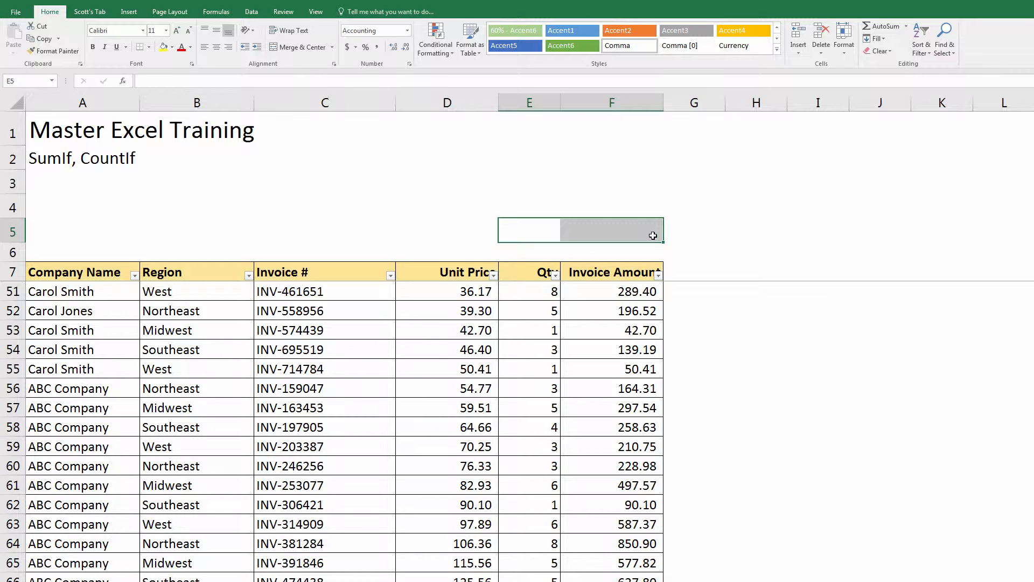
# - Enter in cell C5 the customer's full name exactly as listed in row 51 of the Company Name column
pyautogui.press('Left')
pyautogui.press('Left')
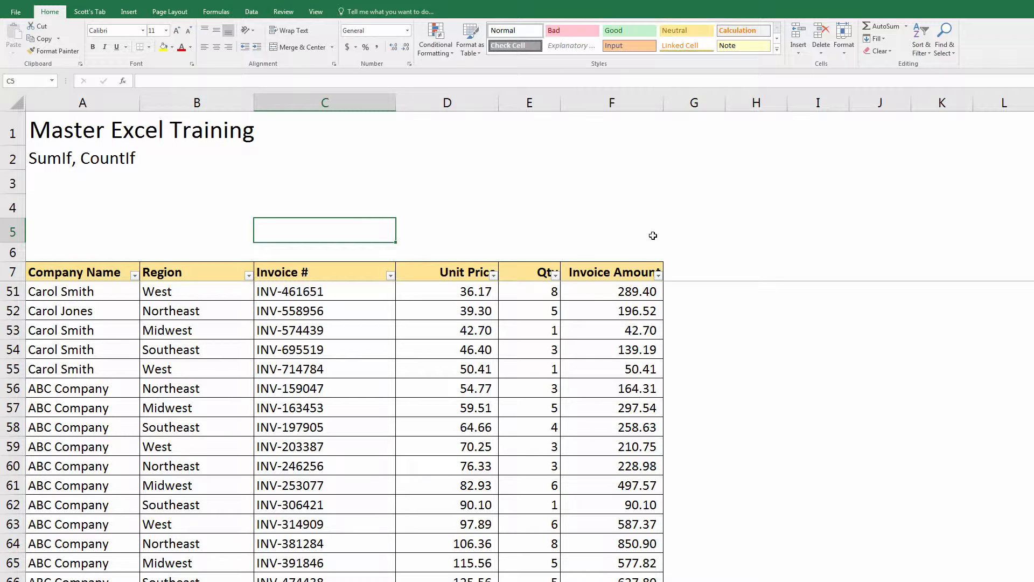
pyautogui.write('Carol Smi')
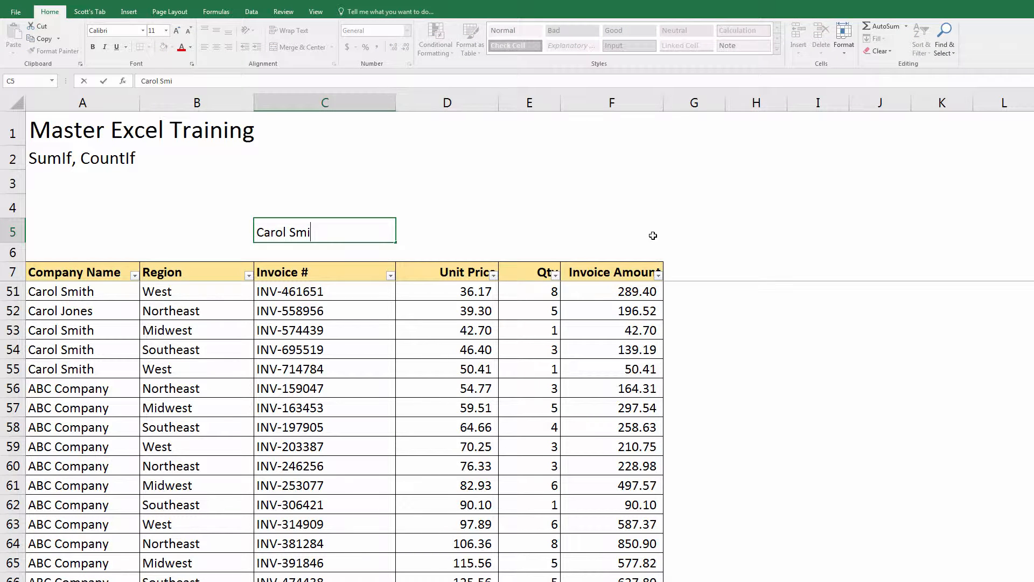
pyautogui.write('th')
pyautogui.press('Return')
pyautogui.press('Up')
pyautogui.press('Right')
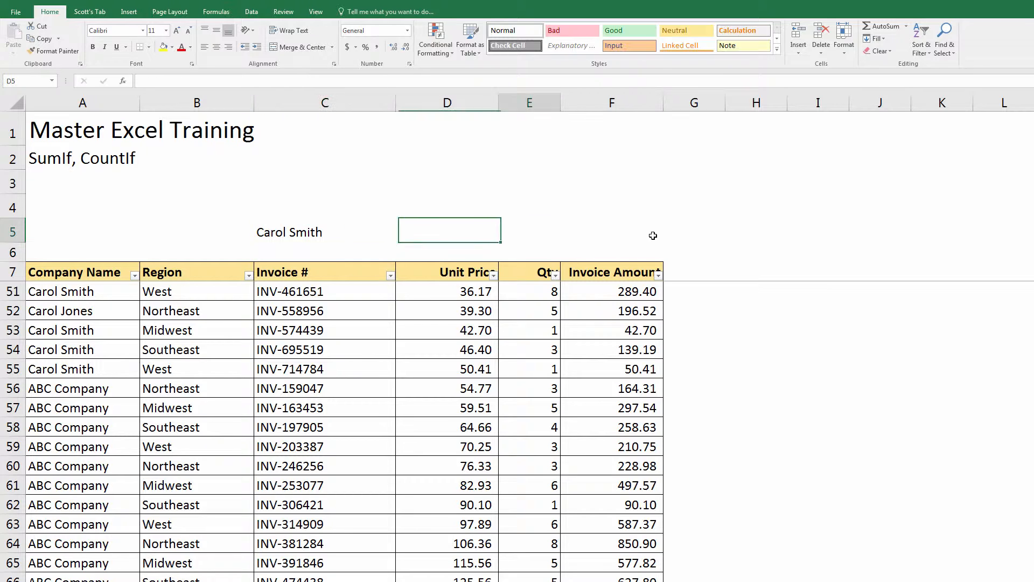
pyautogui.press('Right')
pyautogui.press('Right')
pyautogui.press('Left')
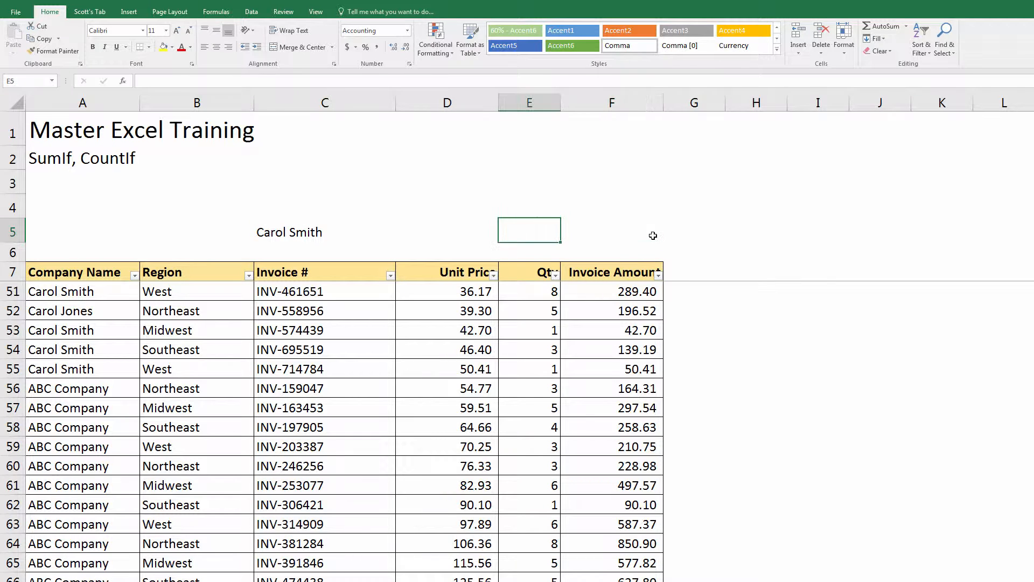
pyautogui.press('Right')
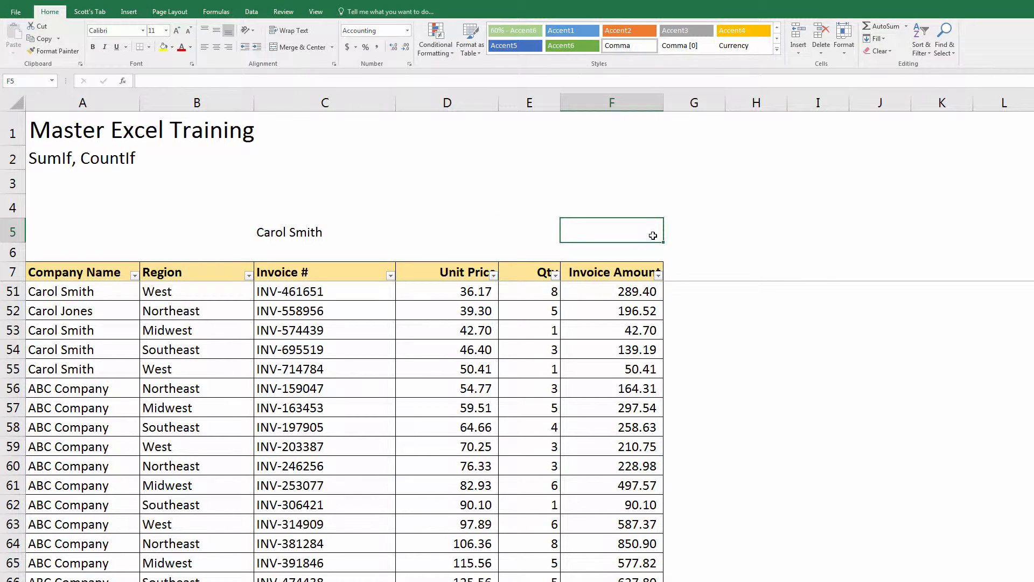
# - Enter "ABC Company" in cell C4, directly above the customer name
pyautogui.press('Left')
pyautogui.press('Left')
pyautogui.press('Left')
pyautogui.press('Up')
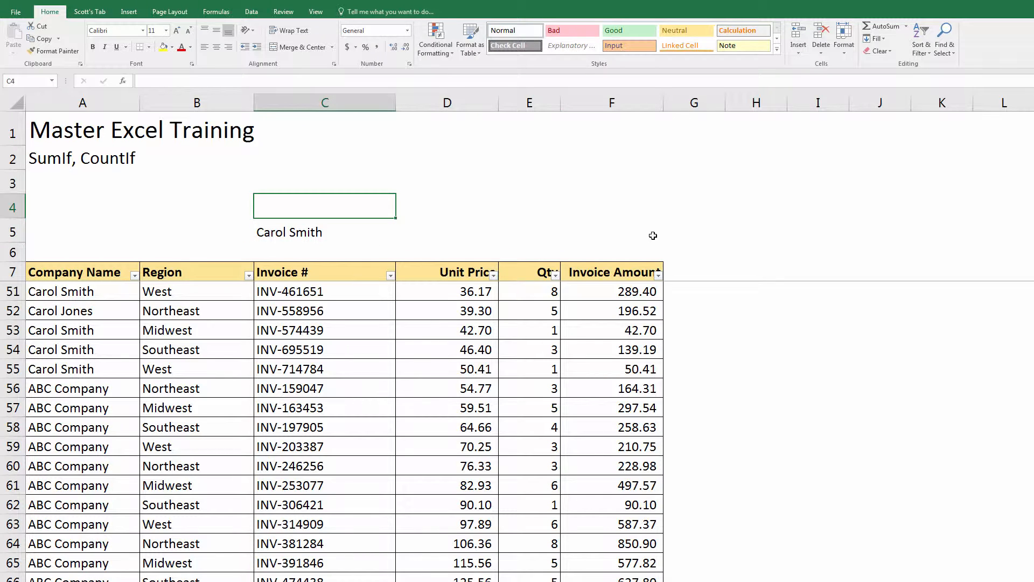
pyautogui.write('ABC ')
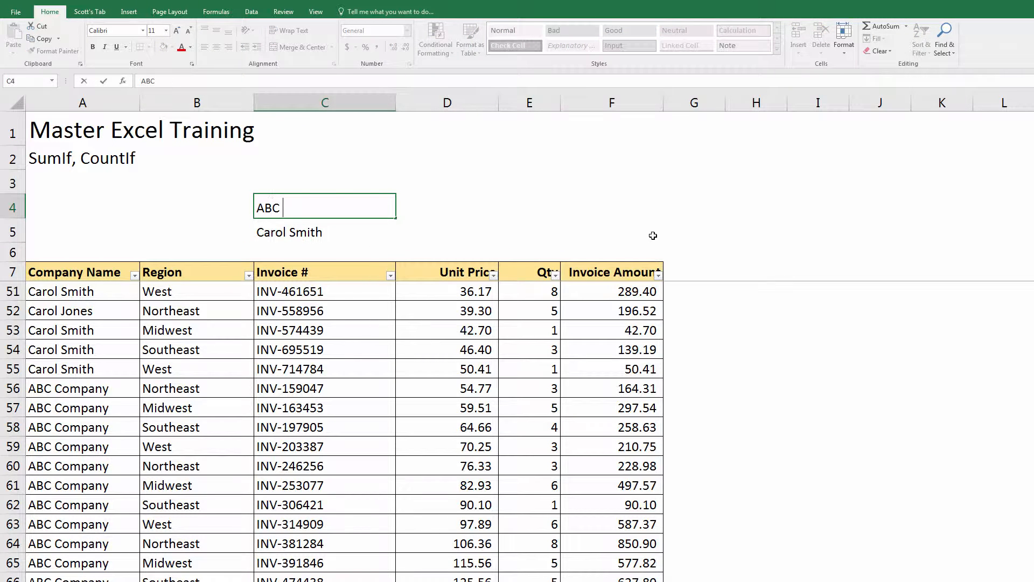
pyautogui.write('Company')
pyautogui.press('Return')
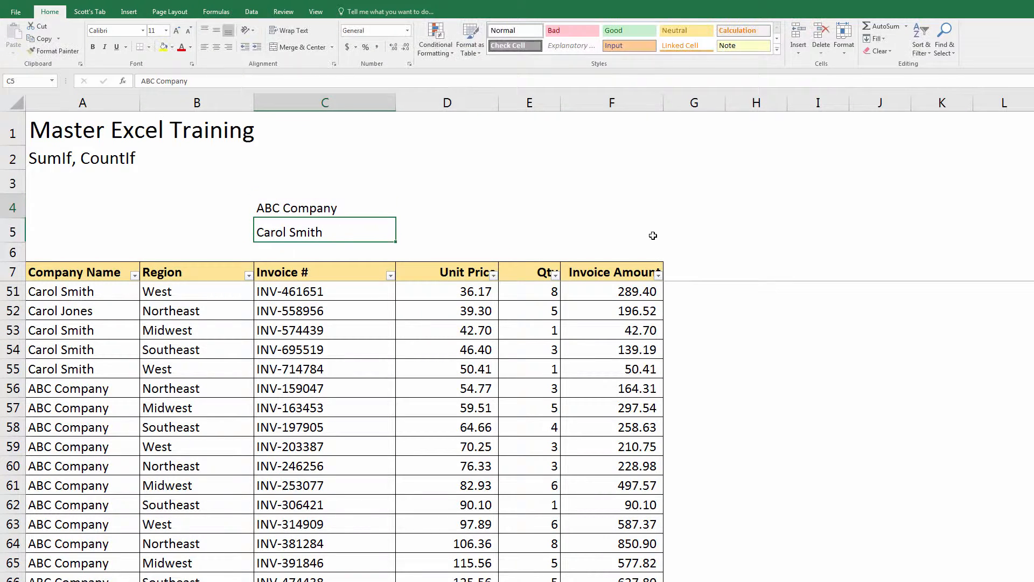
pyautogui.press('Up')
pyautogui.press('Down')
pyautogui.press('Right')
pyautogui.press('Up')
pyautogui.press('Left')
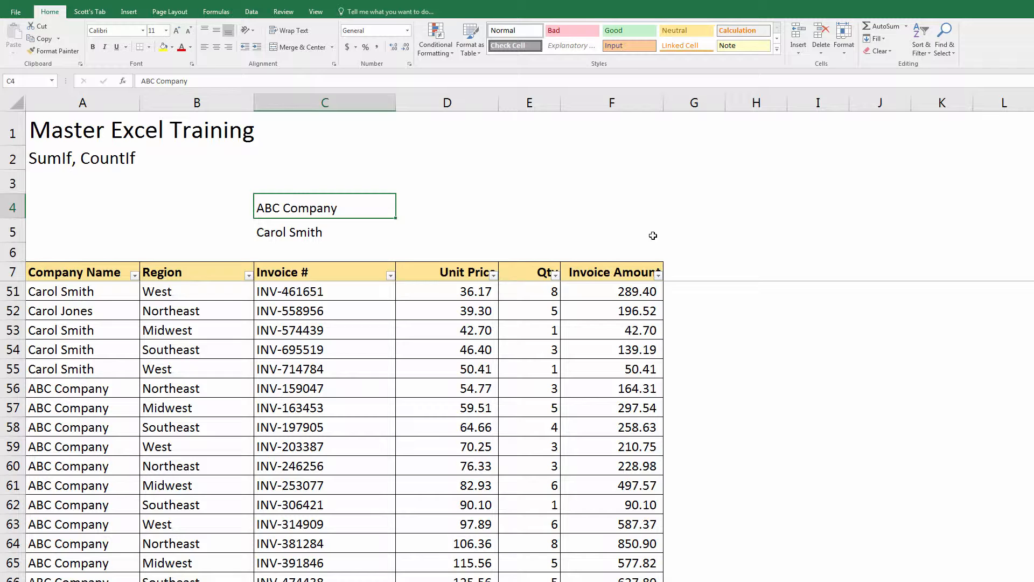
# - Start a SUMIF formula in cell E4 and open its function arguments, placed clear of the data table
pyautogui.press('Right')
pyautogui.press('Right')
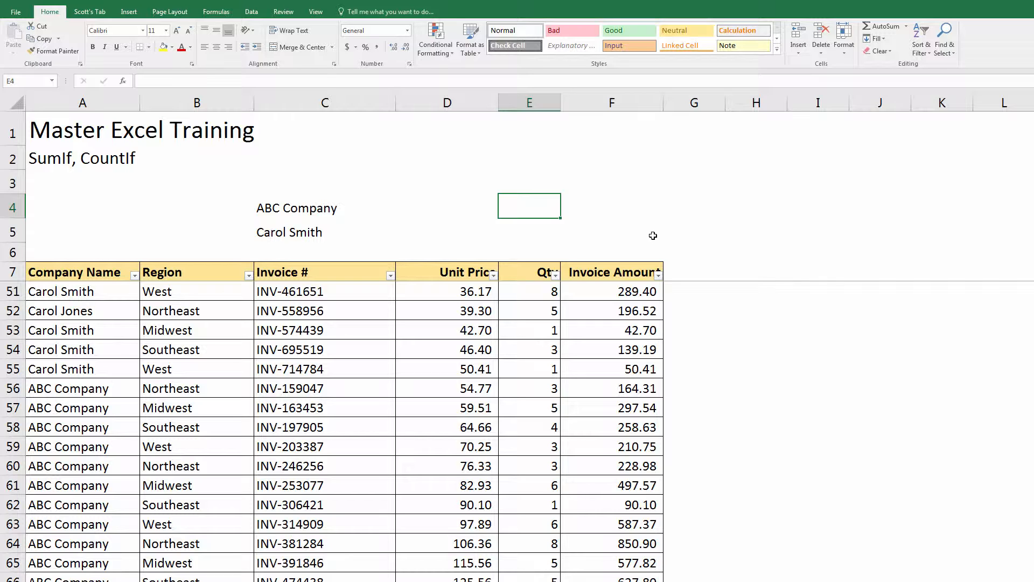
pyautogui.write('+')
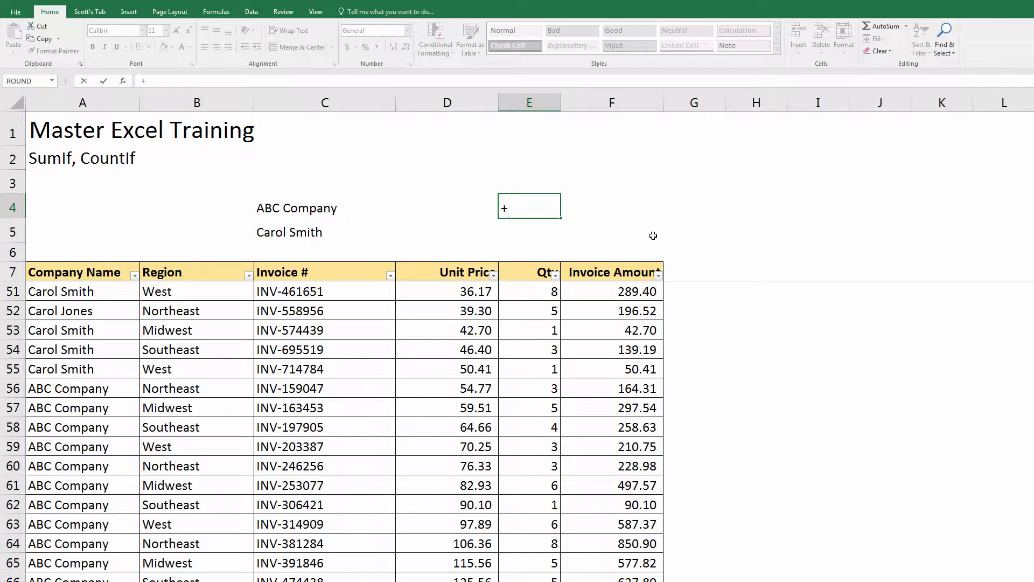
pyautogui.write('sum')
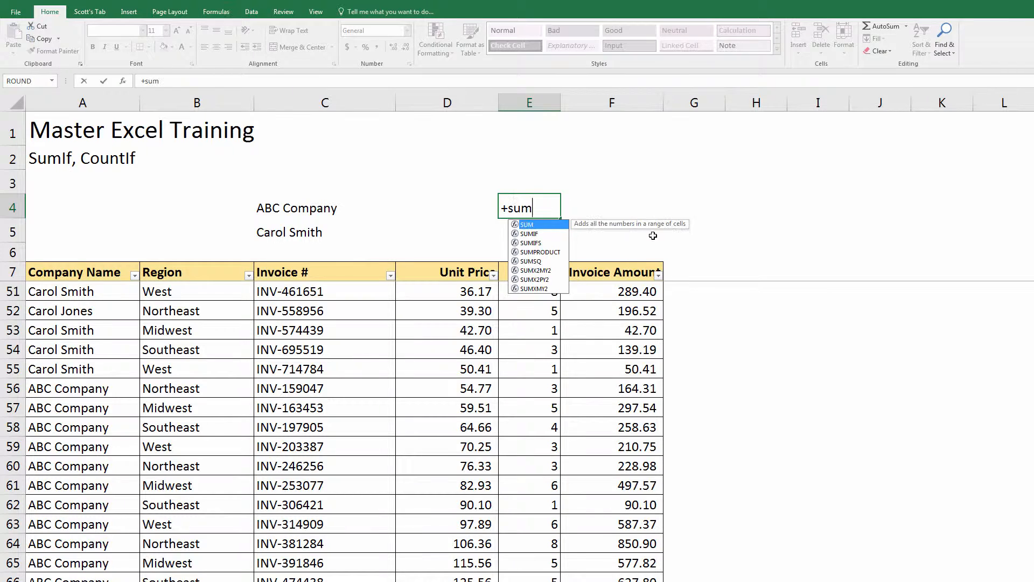
pyautogui.write('i')
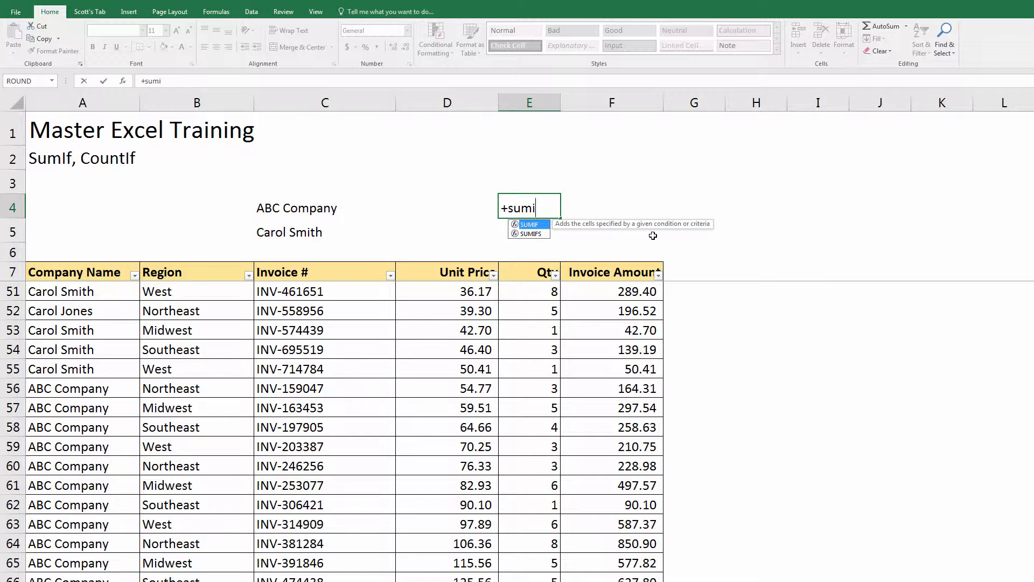
pyautogui.write('f')
pyautogui.press('Tab')
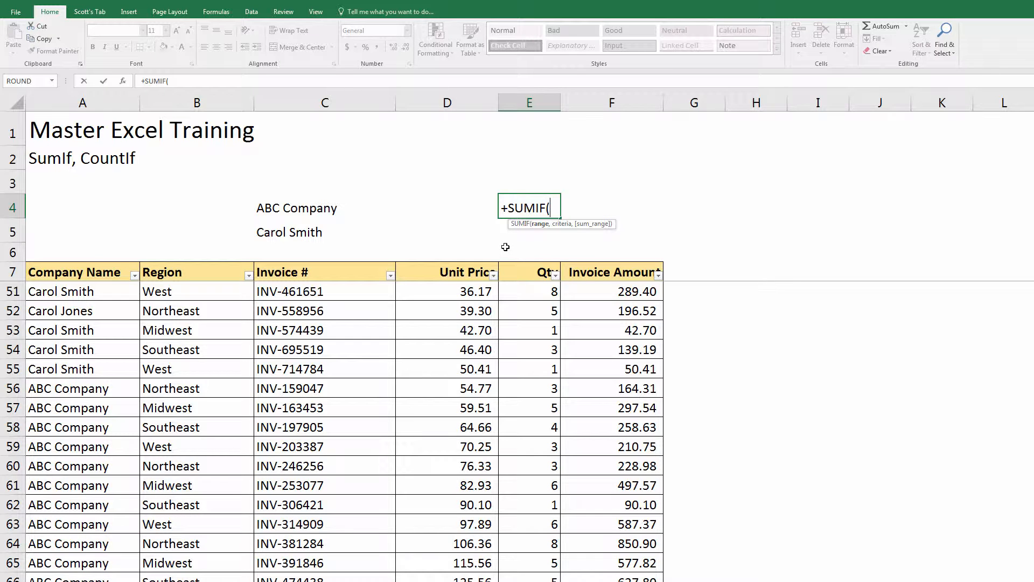
pyautogui.click(122, 80)
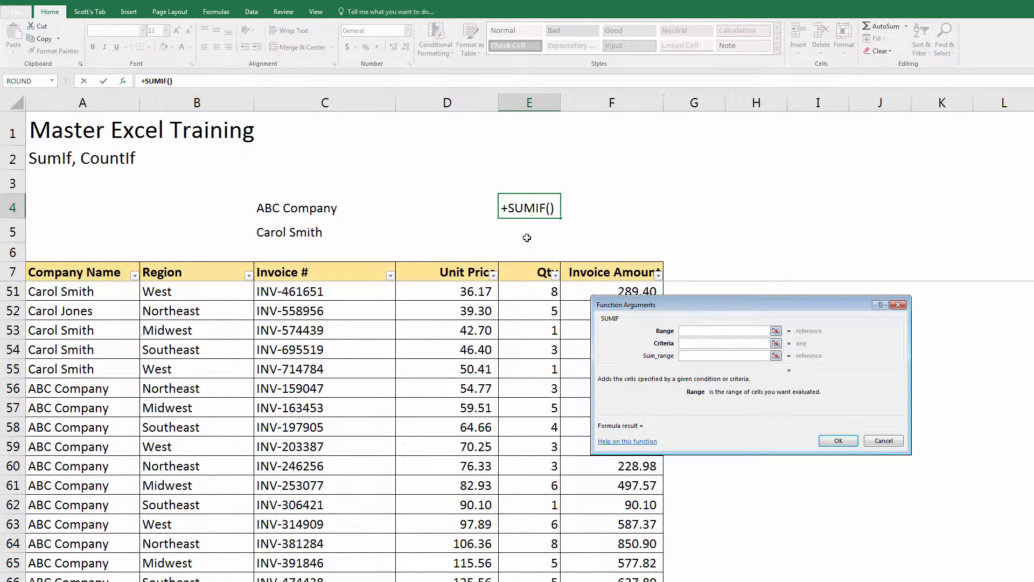
pyautogui.moveTo(786, 309); pyautogui.dragTo(887, 209)
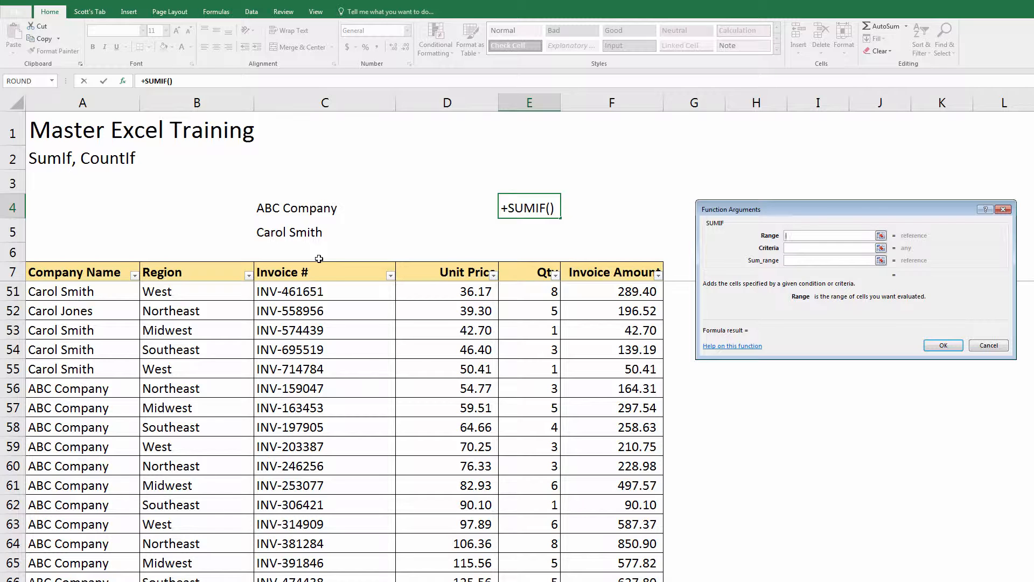
# - Set the SUMIF range to the Company Name column A7:A72 and the criteria to cell C4
pyautogui.click(64, 273)
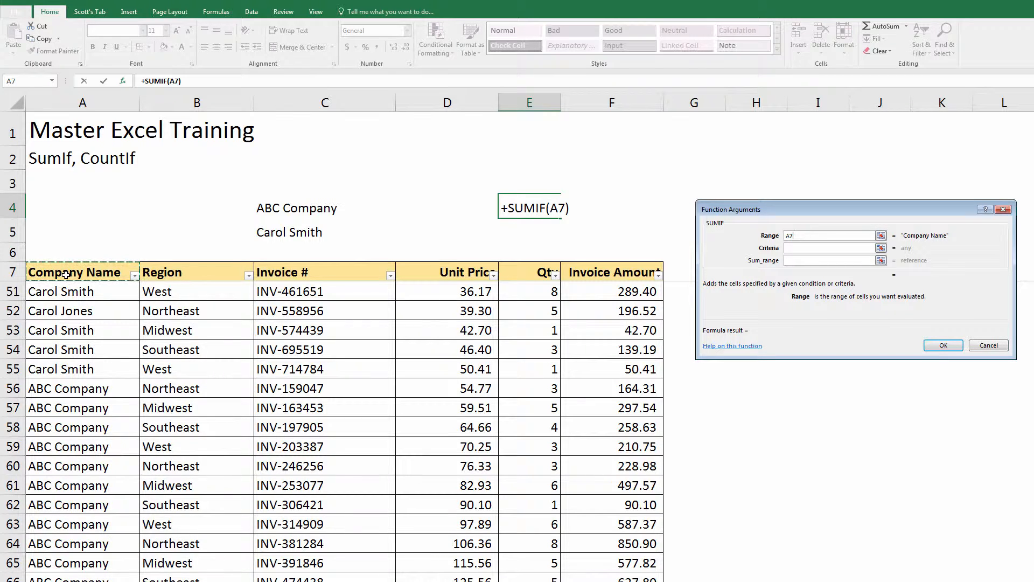
pyautogui.hotkey('ctrl', 'shift', 'Down')
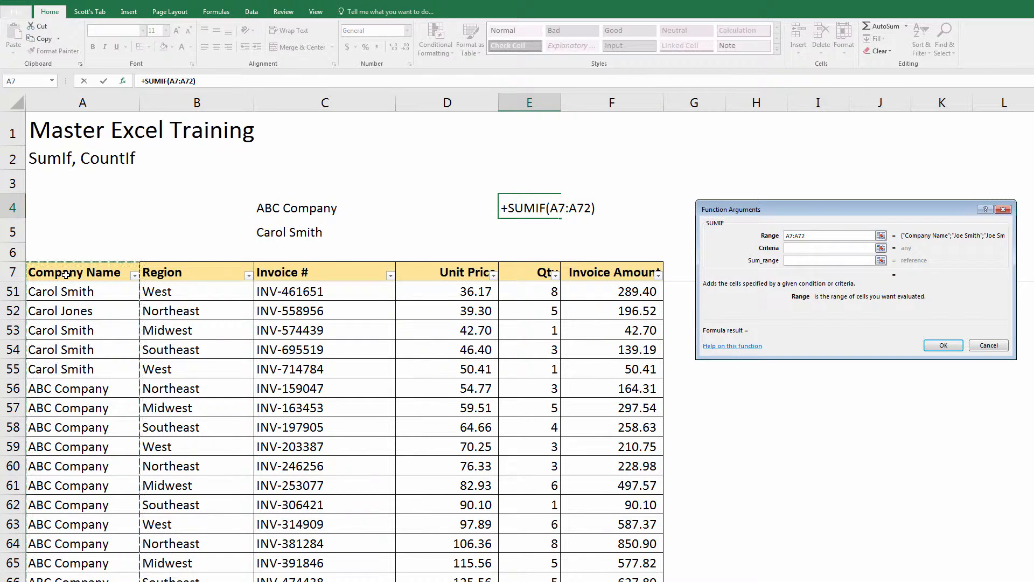
pyautogui.click(831, 249)
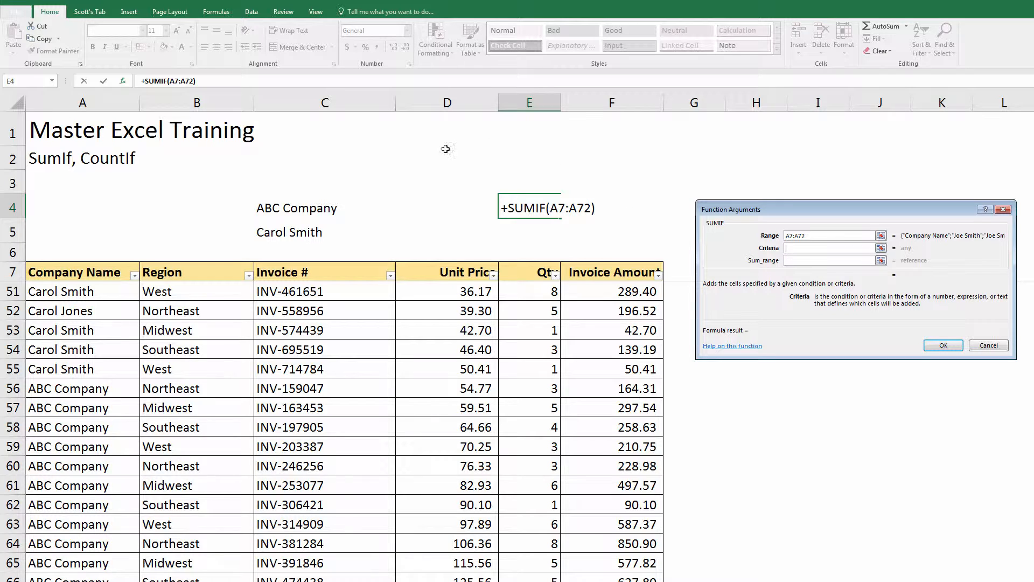
pyautogui.click(337, 210)
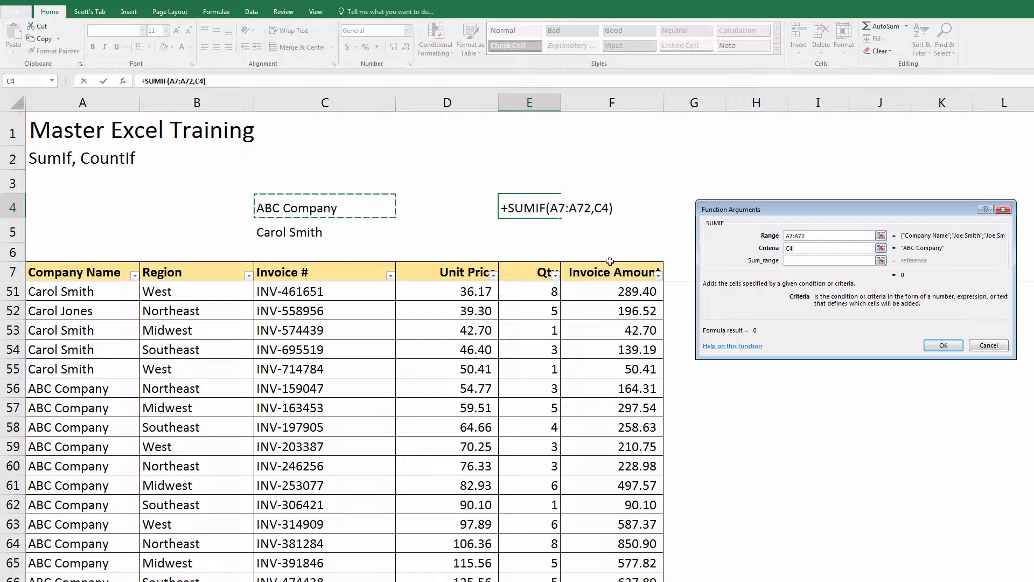
# - Set the SUMIF sum range to the Qty column E7:E72 and complete the formula
pyautogui.click(810, 261)
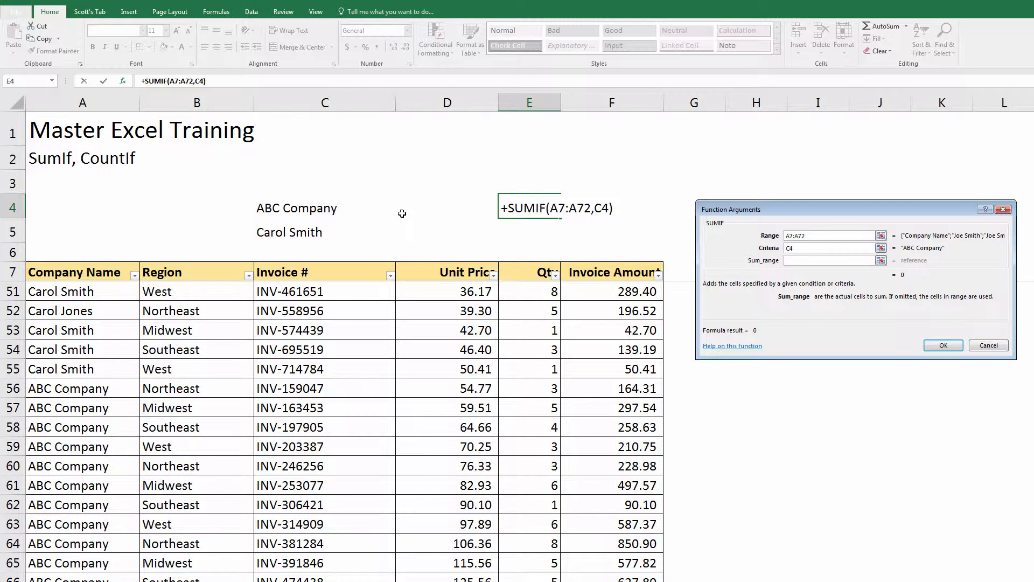
pyautogui.click(527, 270)
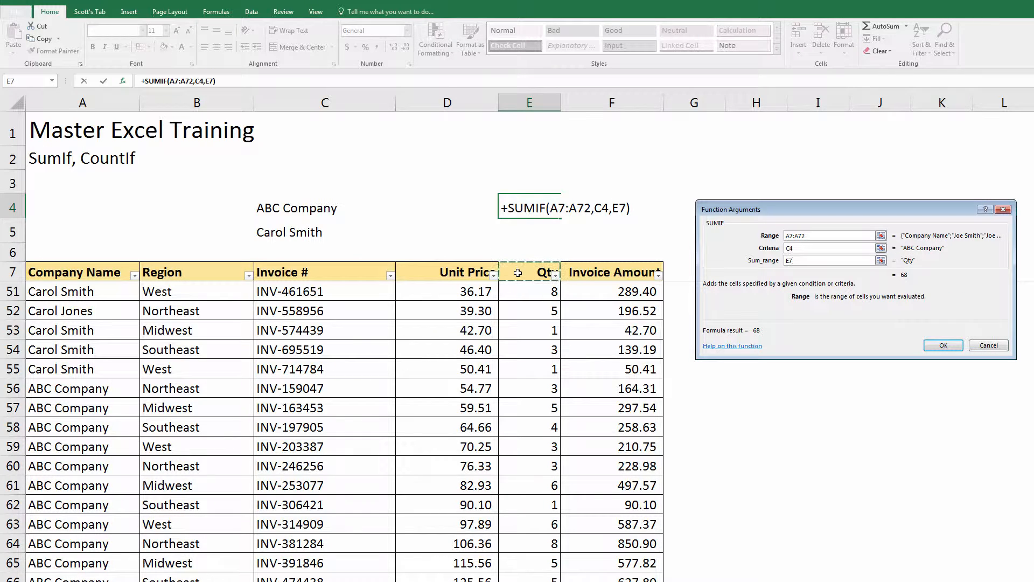
pyautogui.hotkey('ctrl', 'shift', 'Down')
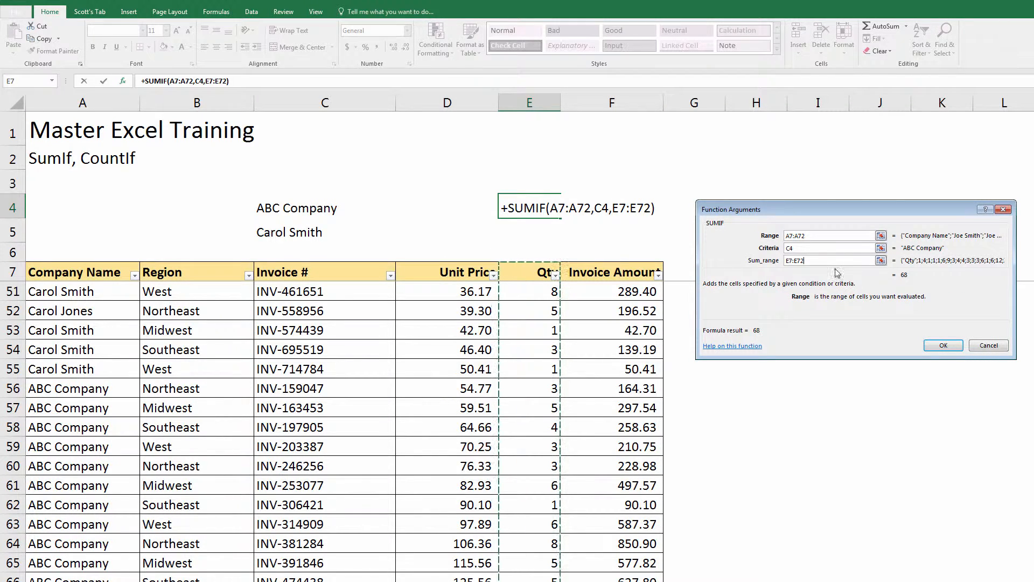
pyautogui.click(939, 349)
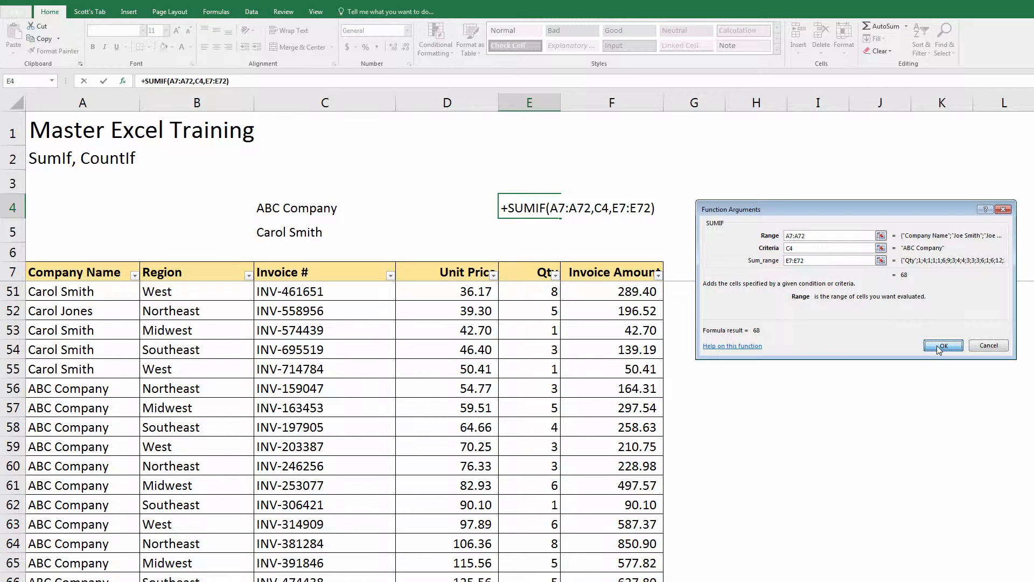
pyautogui.click(937, 347)
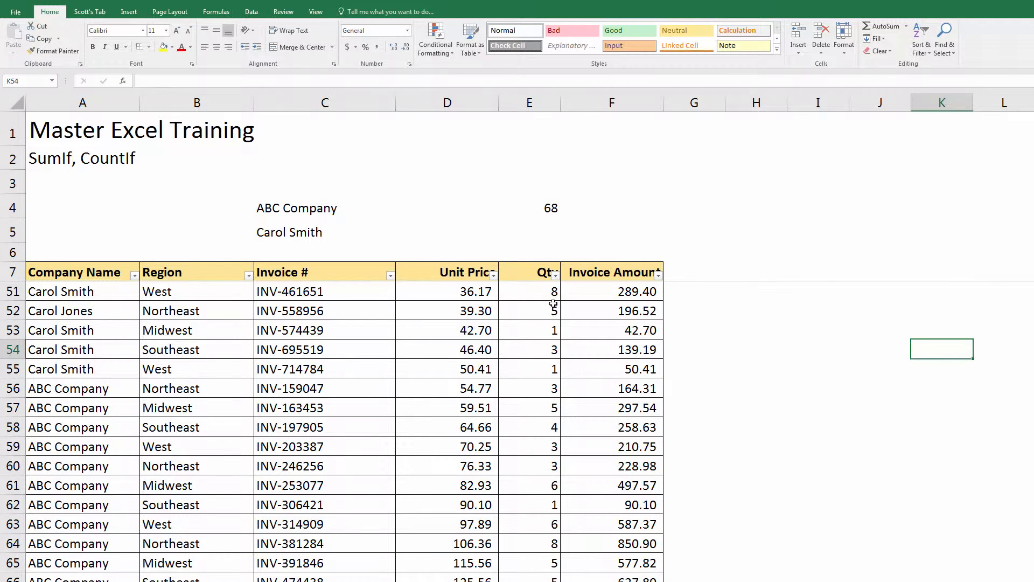
# - Make the Company Name range in the E4 SUMIF formula absolute as $A$7:$A$72
pyautogui.click(544, 208)
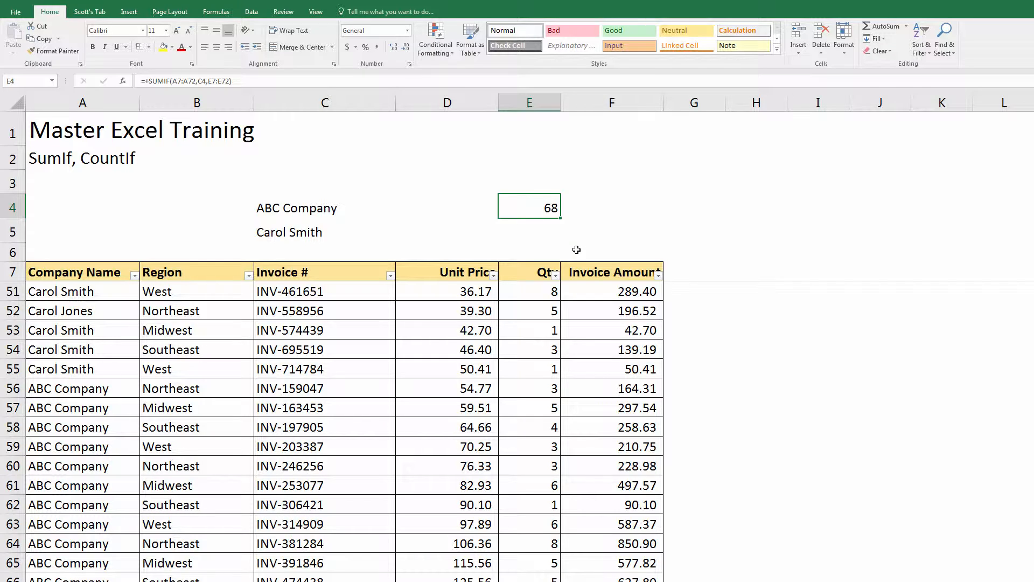
pyautogui.press('F2')
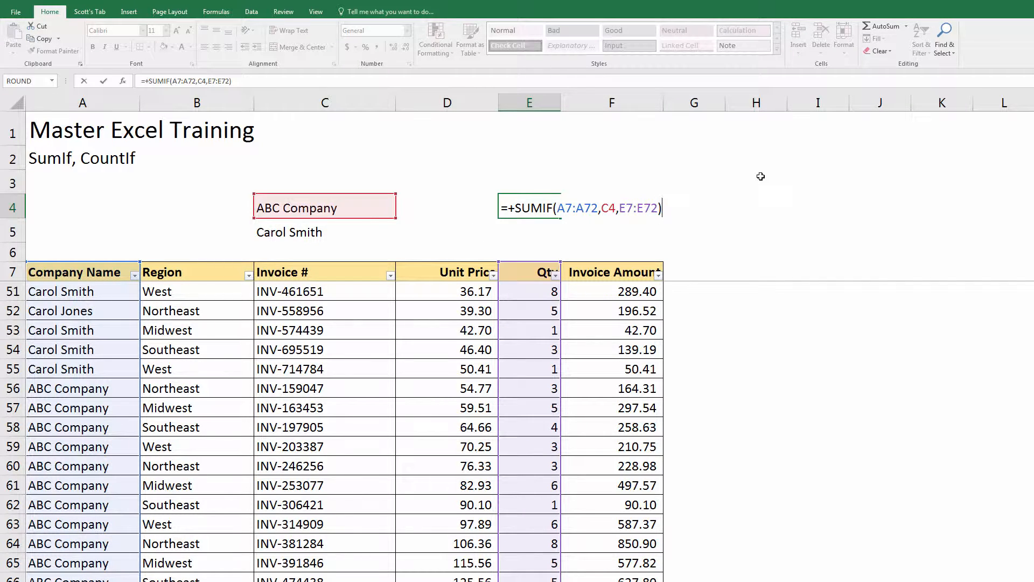
pyautogui.press('Left')
pyautogui.press('Left')
pyautogui.press('Left')
pyautogui.press('Left')
pyautogui.press('Left')
pyautogui.press('Left')
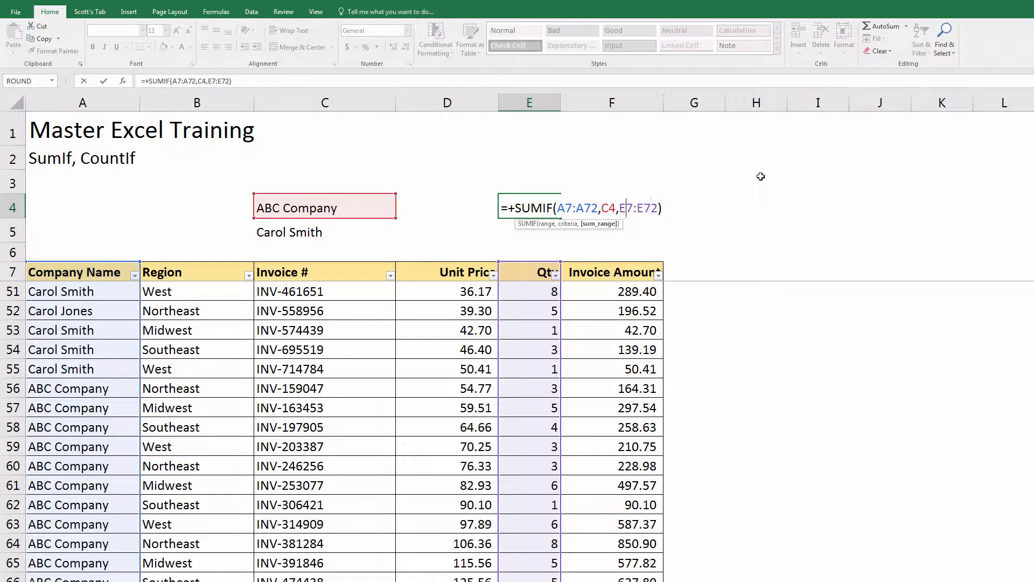
pyautogui.press('Left')
pyautogui.press('Left')
pyautogui.press('Left')
pyautogui.press('Left')
pyautogui.press('Left')
pyautogui.press('Left')
pyautogui.press('Left')
pyautogui.press('Left')
pyautogui.press('Left')
pyautogui.press('Left')
pyautogui.press('Left')
pyautogui.hotkey('shift', 'Right')
pyautogui.hotkey('shift', 'Right')
pyautogui.hotkey('shift', 'Right')
pyautogui.hotkey('shift', 'Right')
pyautogui.hotkey('shift', 'Right')
pyautogui.hotkey('shift', 'Right')
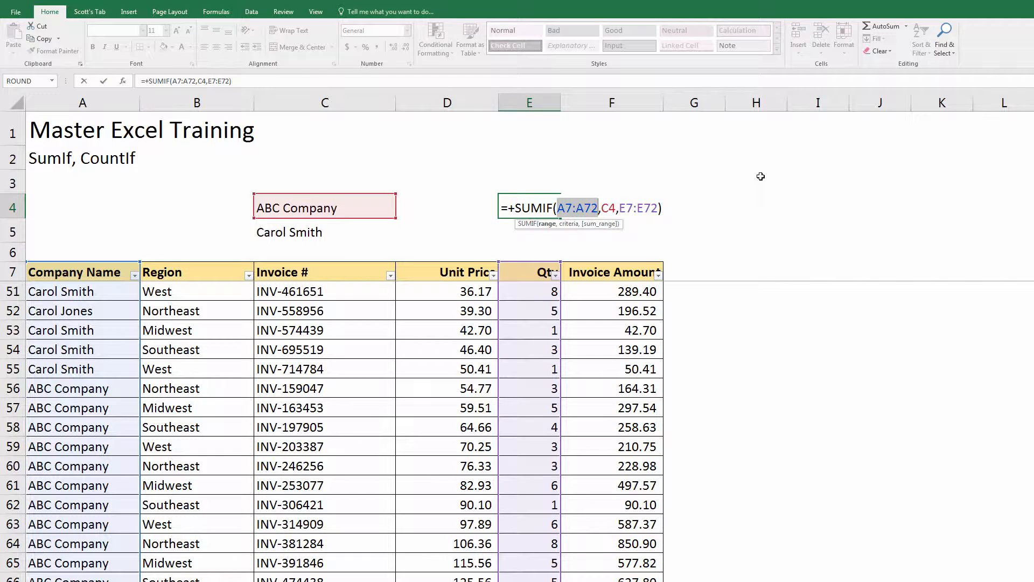
pyautogui.press('F4')
# - Make the Qty sum range in the E4 formula absolute as $E$7:$E$72 and complete the formula
pyautogui.press('Right')
pyautogui.press('Right')
pyautogui.press('Right')
pyautogui.press('Right')
pyautogui.press('Right')
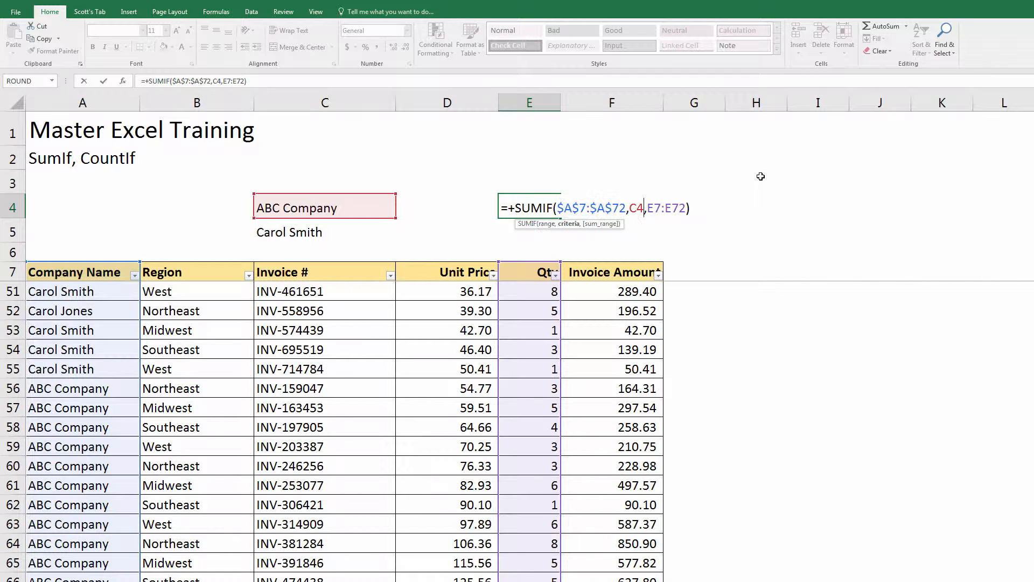
pyautogui.hotkey('shift', 'Right')
pyautogui.hotkey('shift', 'Right')
pyautogui.hotkey('shift', 'Right')
pyautogui.hotkey('shift', 'Right')
pyautogui.hotkey('shift', 'Right')
pyautogui.hotkey('shift', 'Right')
pyautogui.hotkey('shift', 'Right')
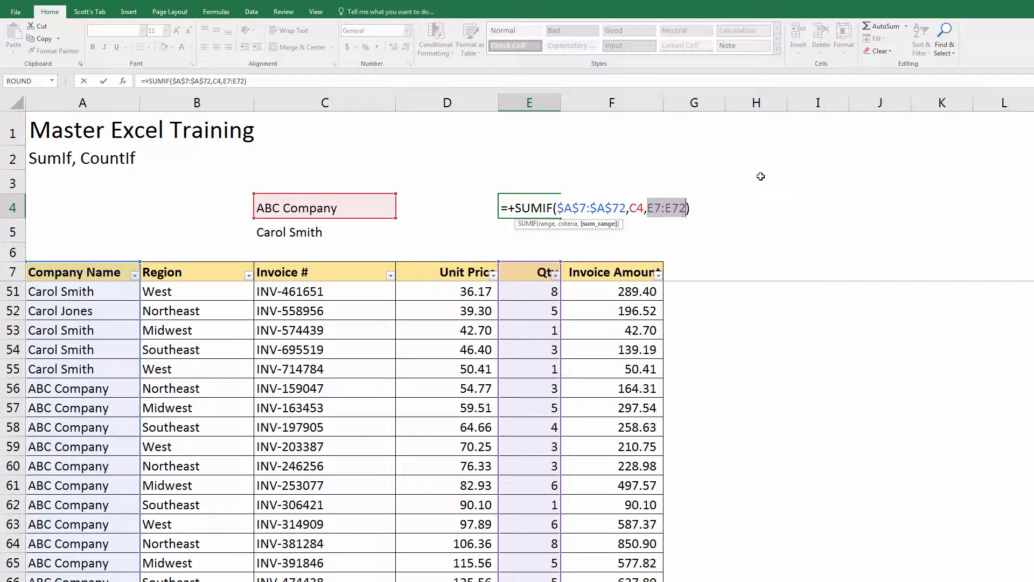
pyautogui.press('F4')
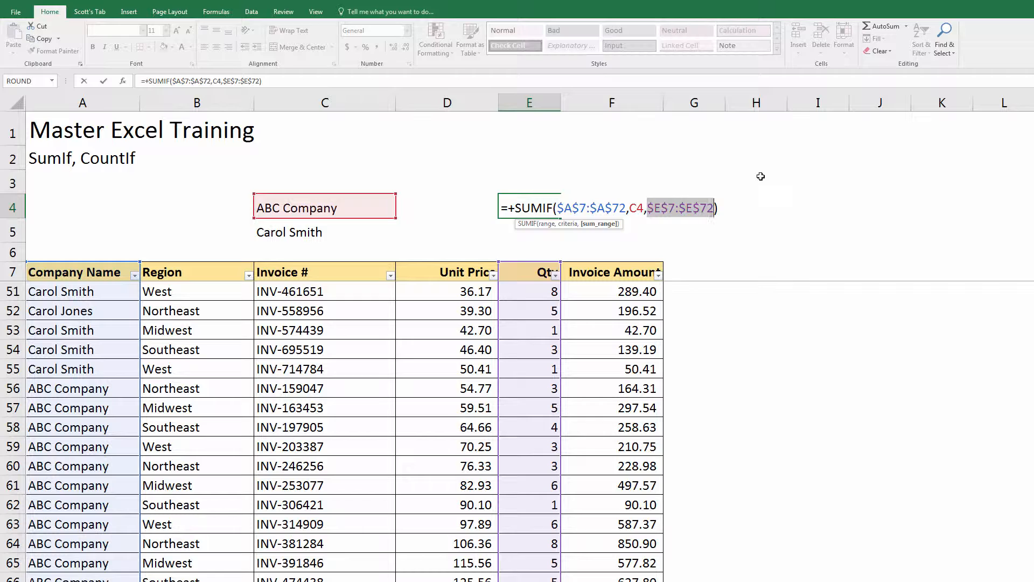
pyautogui.press('Return')
pyautogui.press('Up')
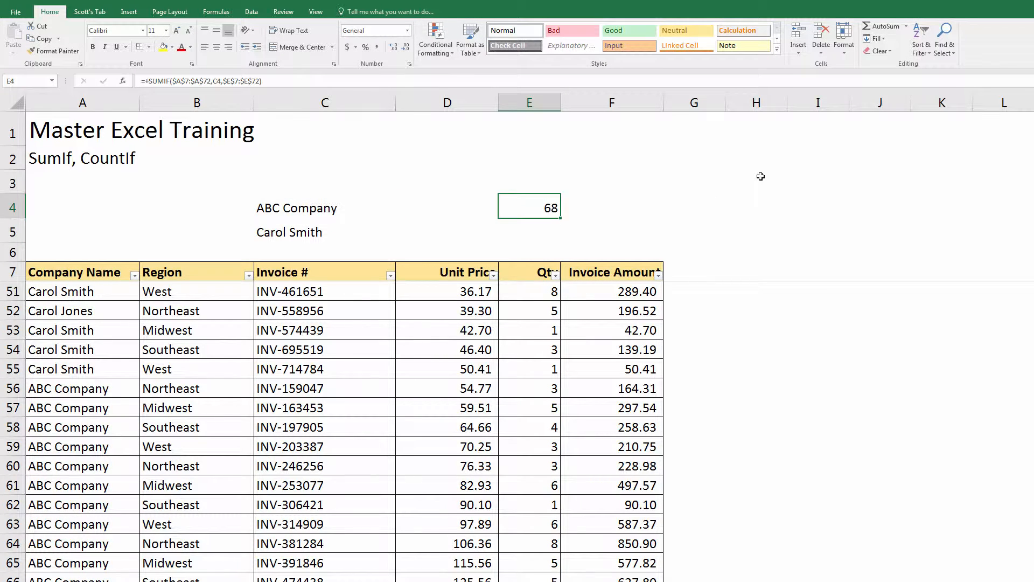
# - Copy the quantity SUMIF formula from E4 into E5 for the second customer
pyautogui.hotkey('ctrl', 'c')
pyautogui.press('Down')
pyautogui.hotkey('ctrl', 'v')
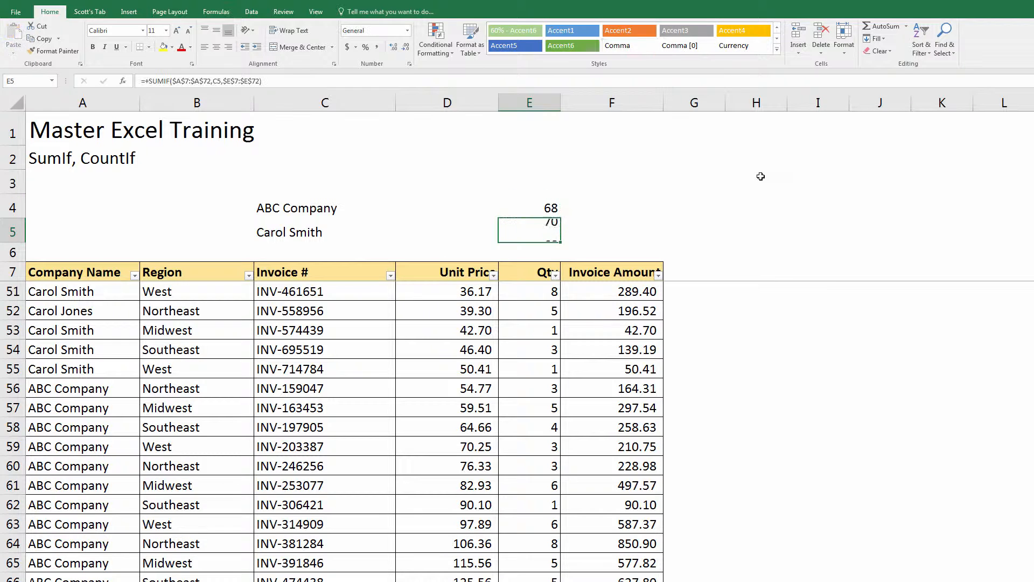
pyautogui.press('Up')
pyautogui.press('Down')
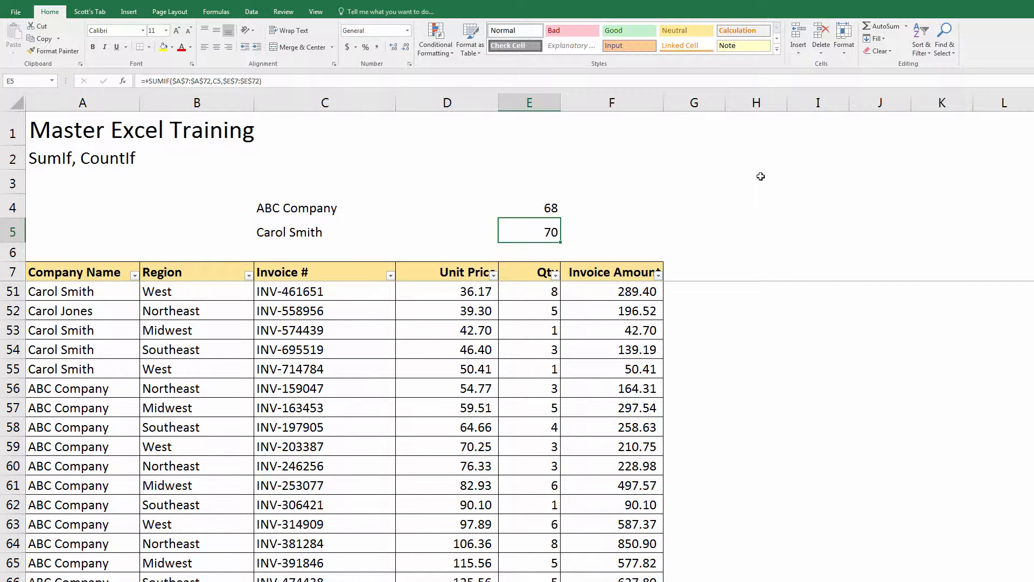
# - Start a SUMIF formula in cell F4 with the Company Name column A7:A72 as its range
pyautogui.press('Up')
pyautogui.press('Right')
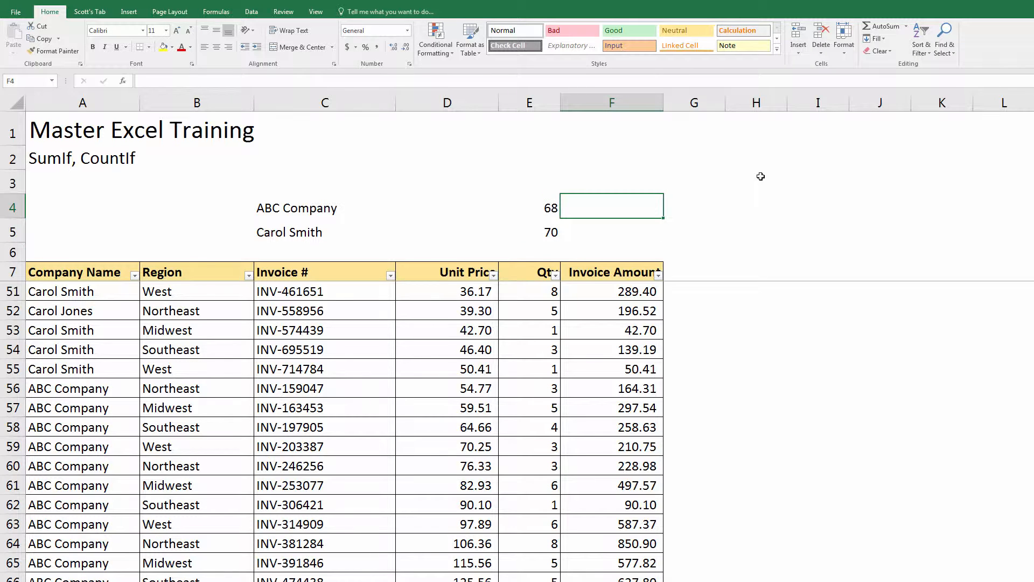
pyautogui.write('+sumif')
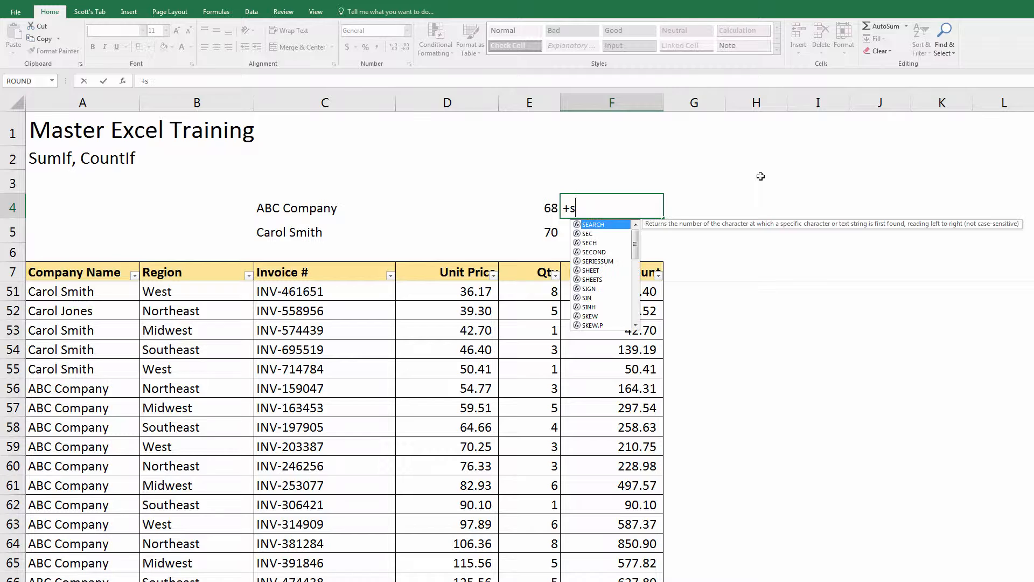
pyautogui.press('Tab')
pyautogui.press('Left')
pyautogui.press('Left')
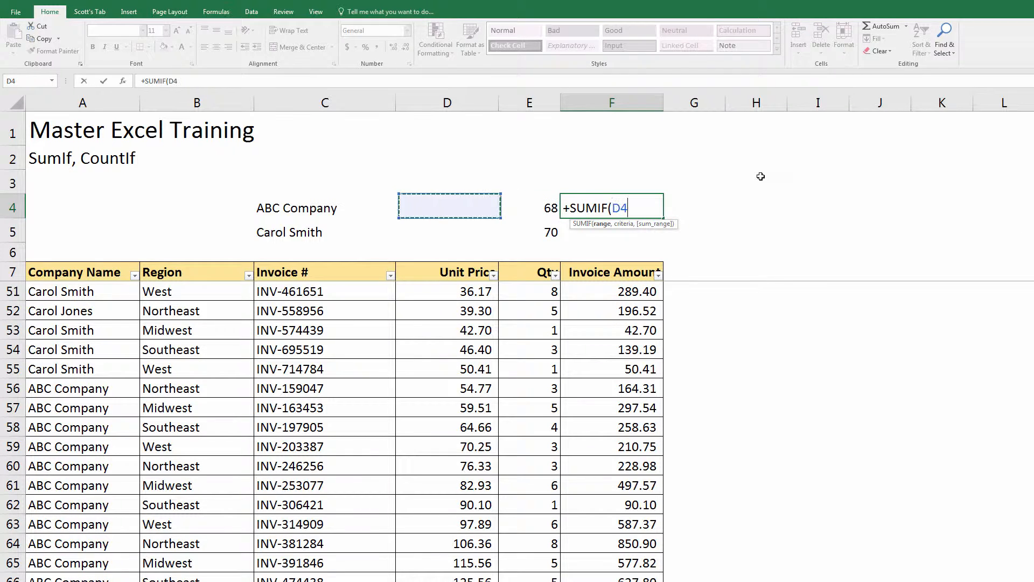
pyautogui.press('Left')
pyautogui.press('Left')
pyautogui.press('Left')
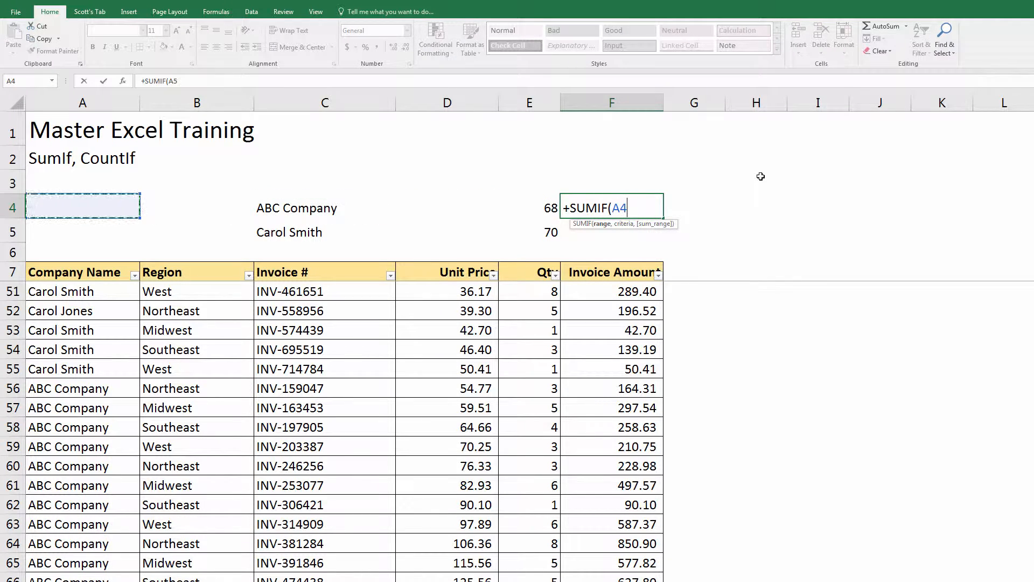
pyautogui.press('Down')
pyautogui.press('Down')
pyautogui.press('Down')
pyautogui.hotkey('ctrl', 'shift', 'Down')
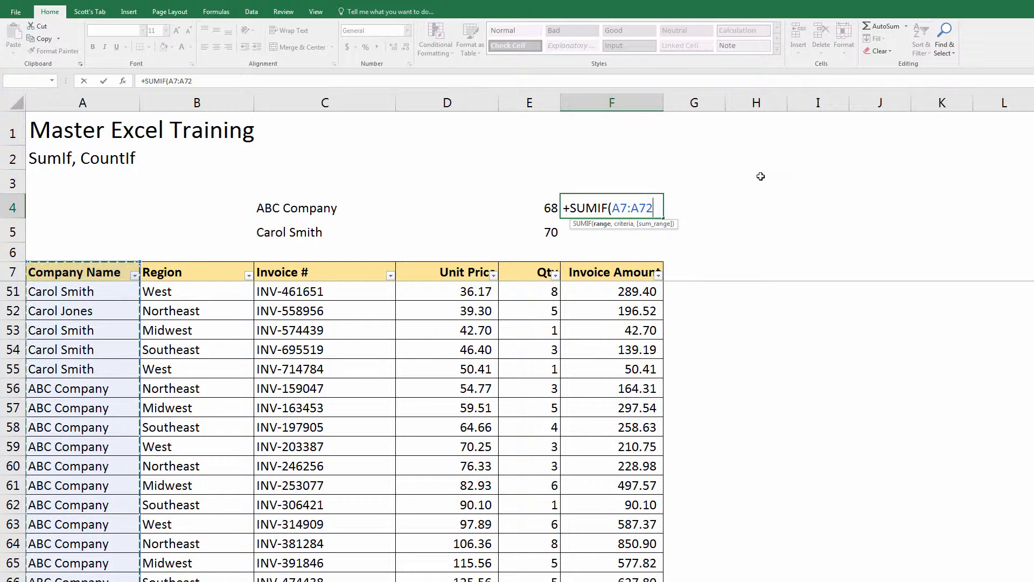
pyautogui.write(',')
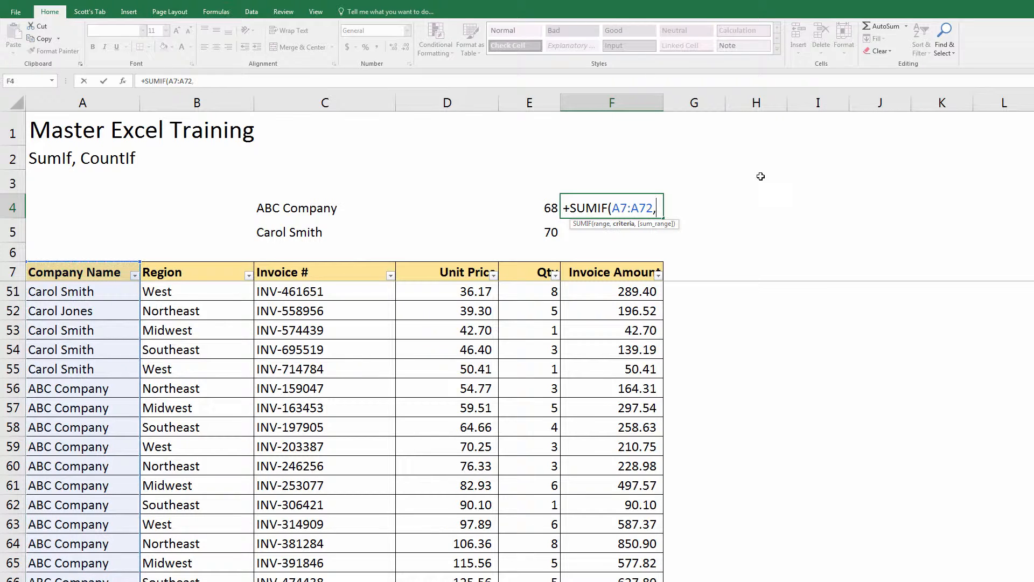
# - Set the criteria of the F4 SUMIF formula to cell C4
pyautogui.press('Left')
pyautogui.press('Left')
pyautogui.press('Left')
pyautogui.press('Left')
pyautogui.press('Right')
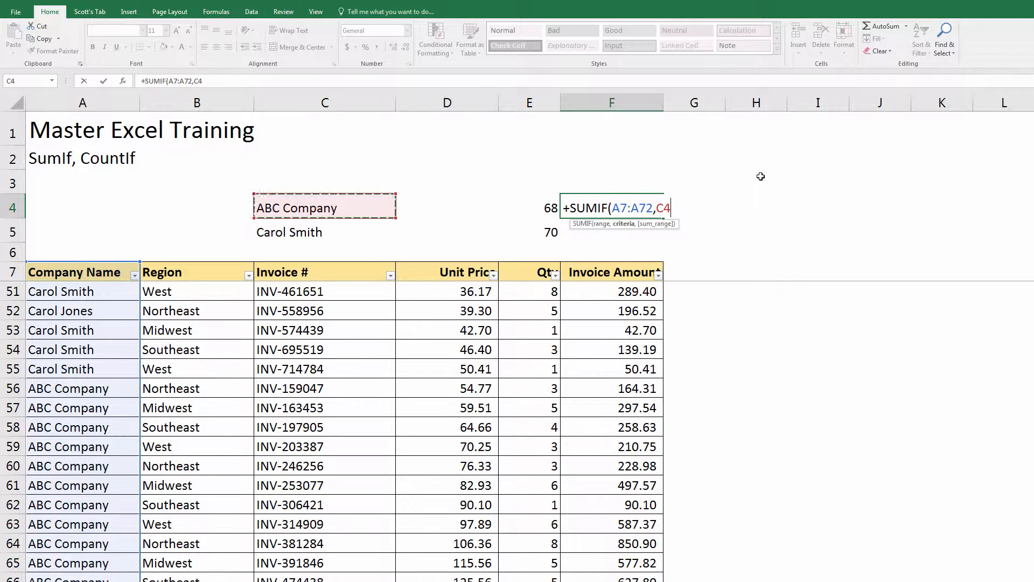
pyautogui.write(',')
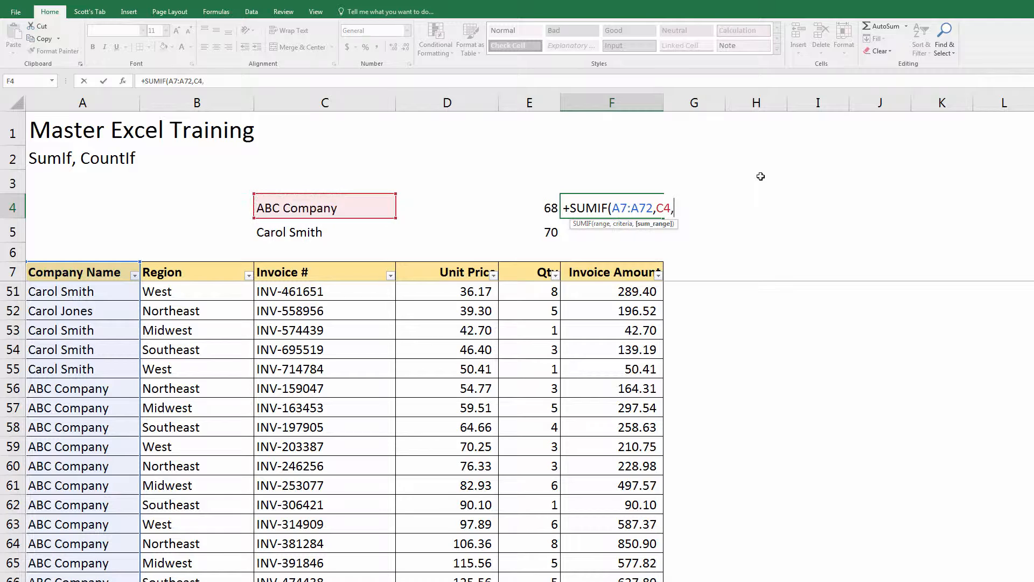
# - Complete the F4 formula with the Invoice Amount column F7:F72 as sum range and apply comma number formatting to the cell
pyautogui.press('Down')
pyautogui.press('Down')
pyautogui.press('Down')
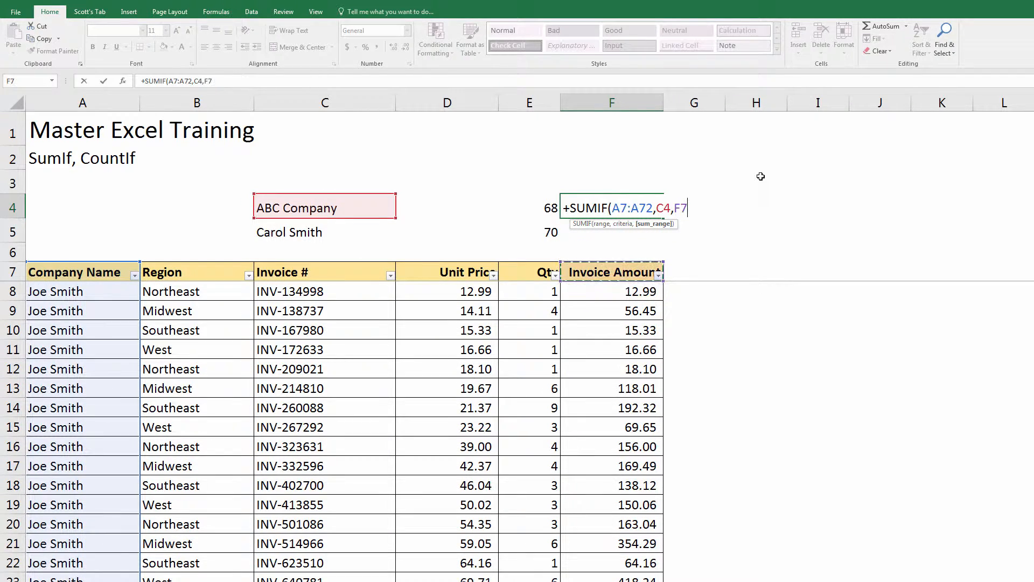
pyautogui.hotkey('ctrl', 'shift', 'Down')
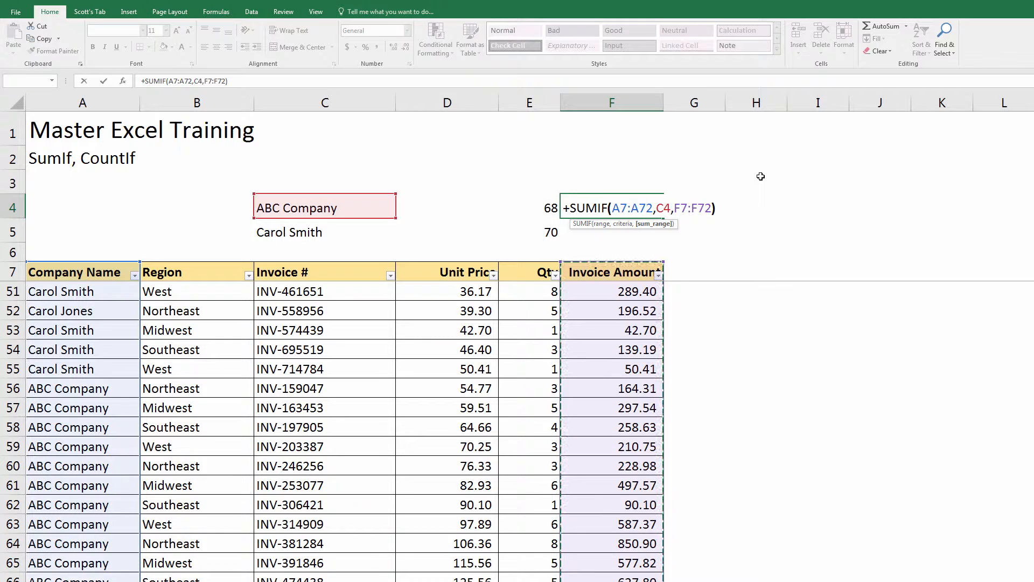
pyautogui.press('Return')
pyautogui.press('Up')
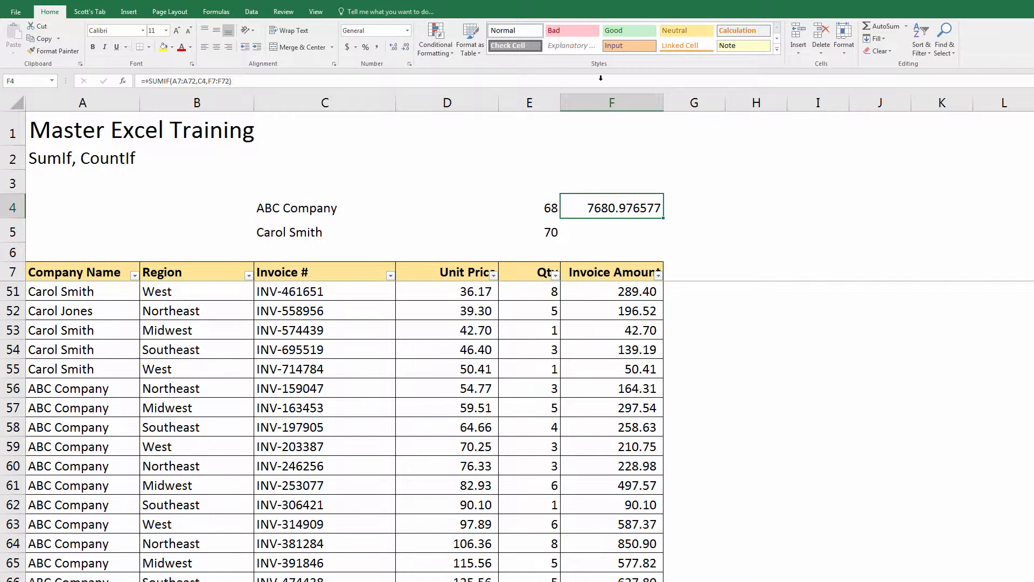
pyautogui.click(377, 46)
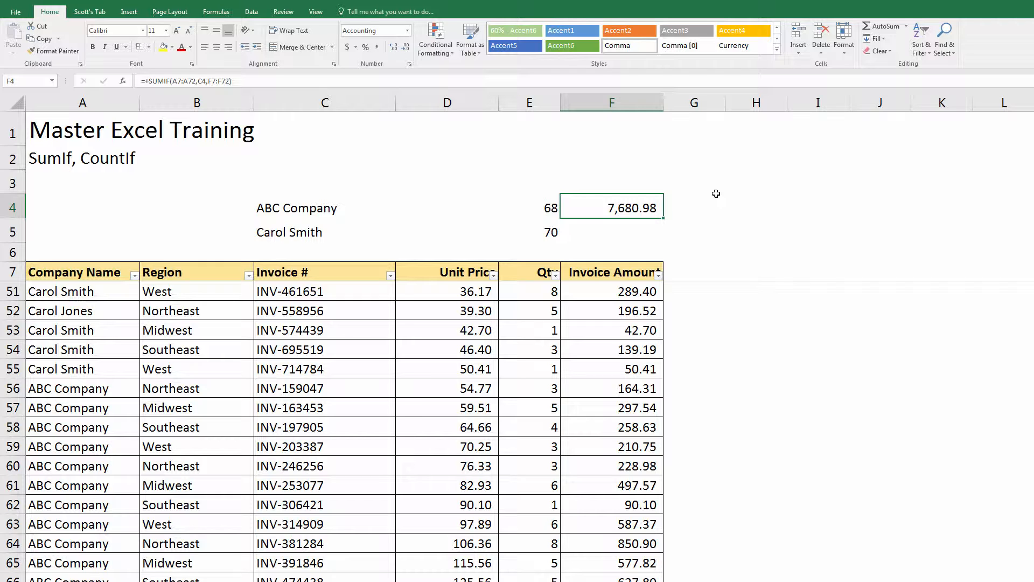
# - Make the Company Name range in the F4 SUMIF formula absolute as $A$7:$A$72
pyautogui.press('F2')
pyautogui.press('Left')
pyautogui.press('Left')
pyautogui.press('Left')
pyautogui.press('Left')
pyautogui.press('Left')
pyautogui.press('Left')
pyautogui.press('Left')
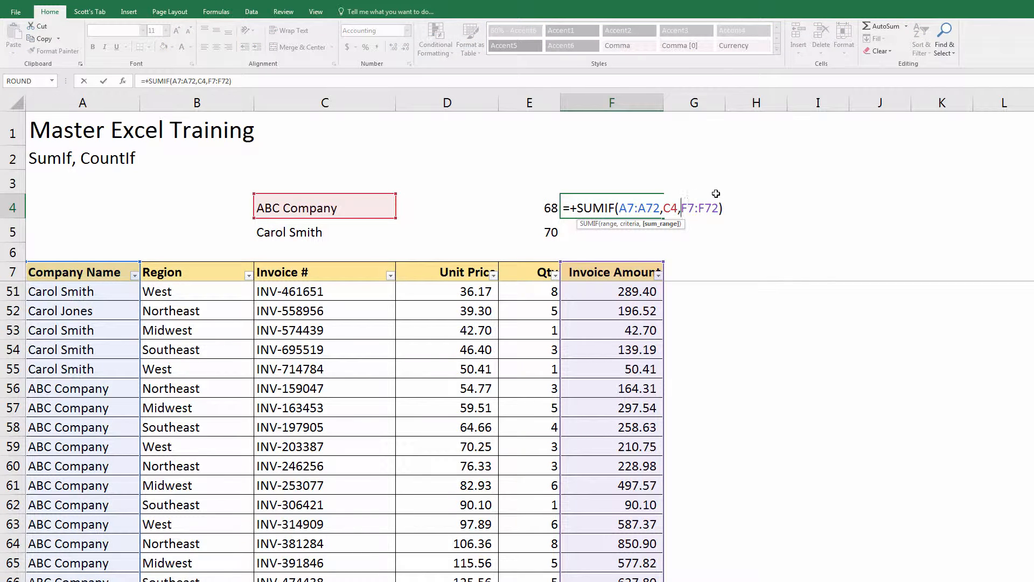
pyautogui.press('Left')
pyautogui.press('Left')
pyautogui.press('Left')
pyautogui.press('Left')
pyautogui.hotkey('shift', 'Left')
pyautogui.hotkey('shift', 'Left')
pyautogui.hotkey('shift', 'Left')
pyautogui.hotkey('shift', 'Left')
pyautogui.hotkey('shift', 'Left')
pyautogui.hotkey('shift', 'Left')
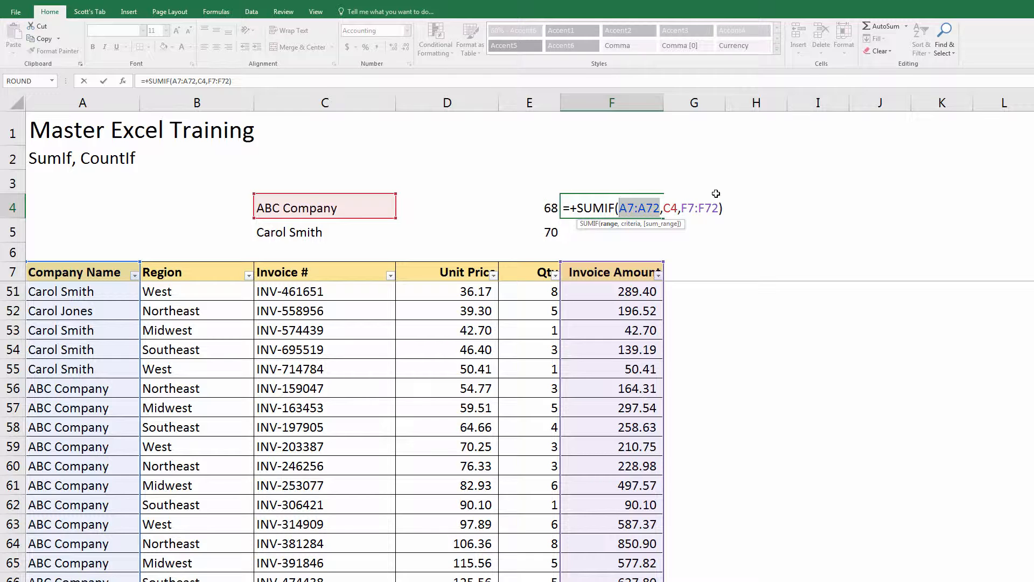
pyautogui.press('F4')
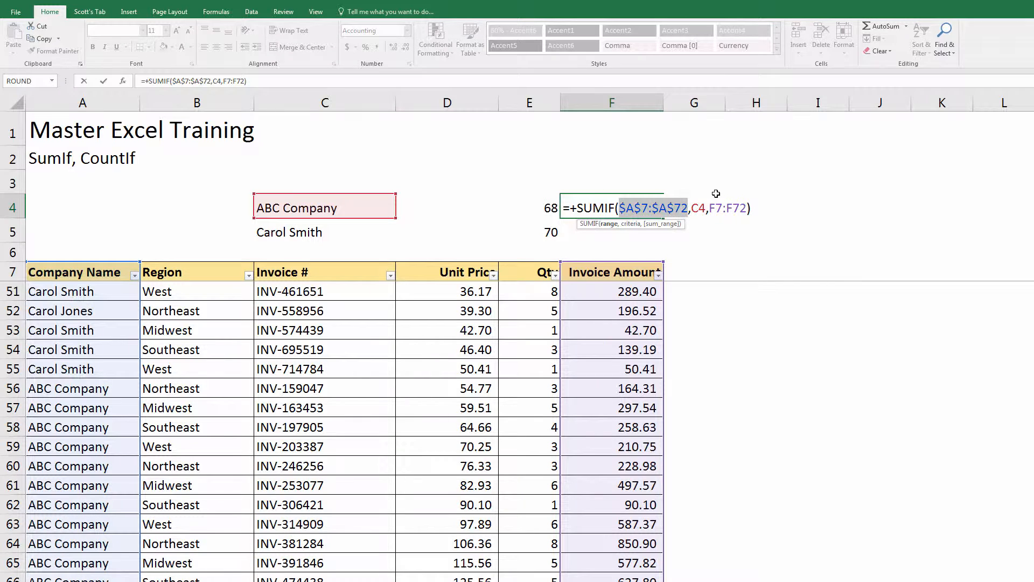
# - Make the Invoice Amount sum range in the F4 formula absolute as $F$7:$F$72 and complete the formula
pyautogui.press('Right')
pyautogui.press('Right')
pyautogui.press('Right')
pyautogui.press('Right')
pyautogui.press('Right')
pyautogui.hotkey('shift', 'Right')
pyautogui.hotkey('shift', 'Right')
pyautogui.hotkey('shift', 'Right')
pyautogui.hotkey('shift', 'Right')
pyautogui.hotkey('shift', 'Right')
pyautogui.hotkey('shift', 'Right')
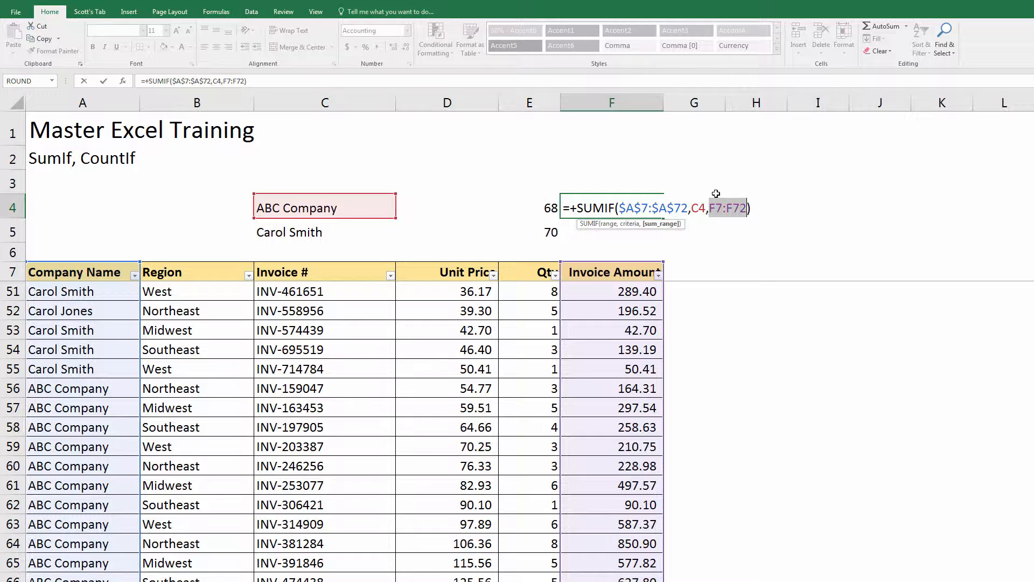
pyautogui.press('F4')
pyautogui.hotkey('ctrl', 'Return')
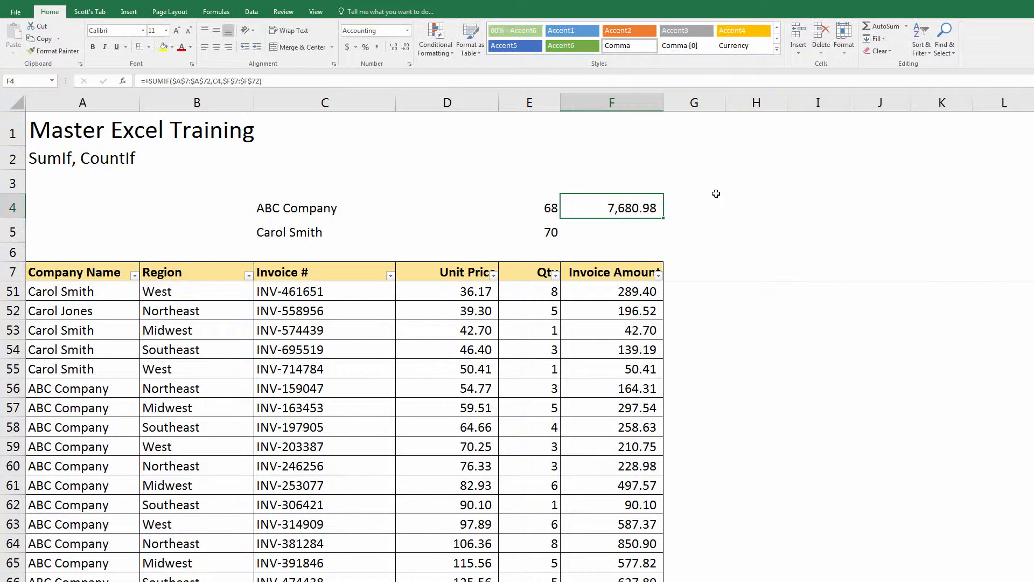
# - Copy the invoice amount SUMIF formula from F4 into F5 for the second customer
pyautogui.hotkey('ctrl', 'c')
pyautogui.press('Down')
pyautogui.press('Return')
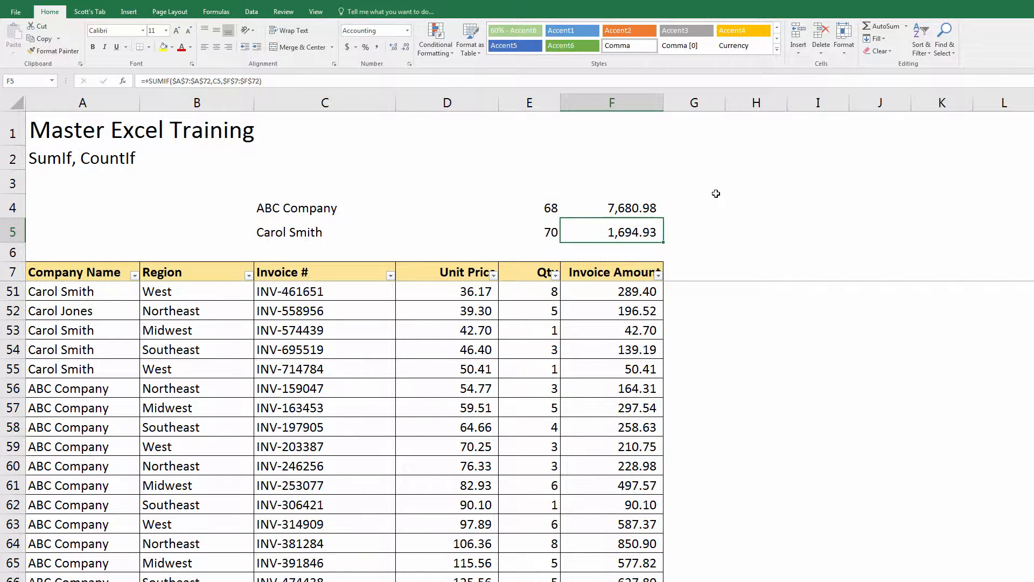
pyautogui.press('Up')
pyautogui.press('Down')
# - Enter the heading "Count" in cell D3, above the empty column beside the customer names
pyautogui.click(447, 204)
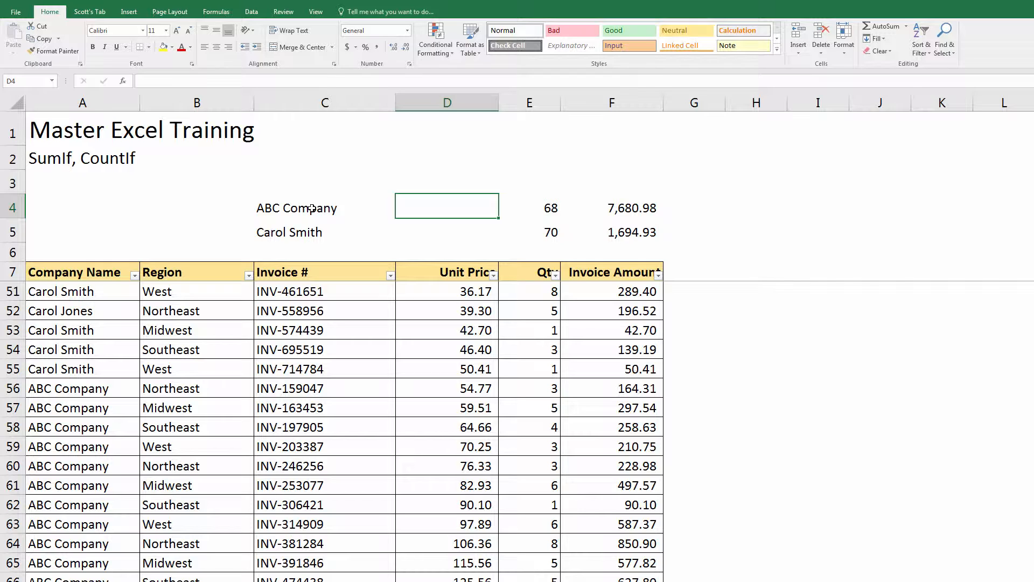
pyautogui.press('Down')
pyautogui.press('Up')
pyautogui.press('Left')
pyautogui.press('Right')
pyautogui.press('Up')
pyautogui.write('Count')
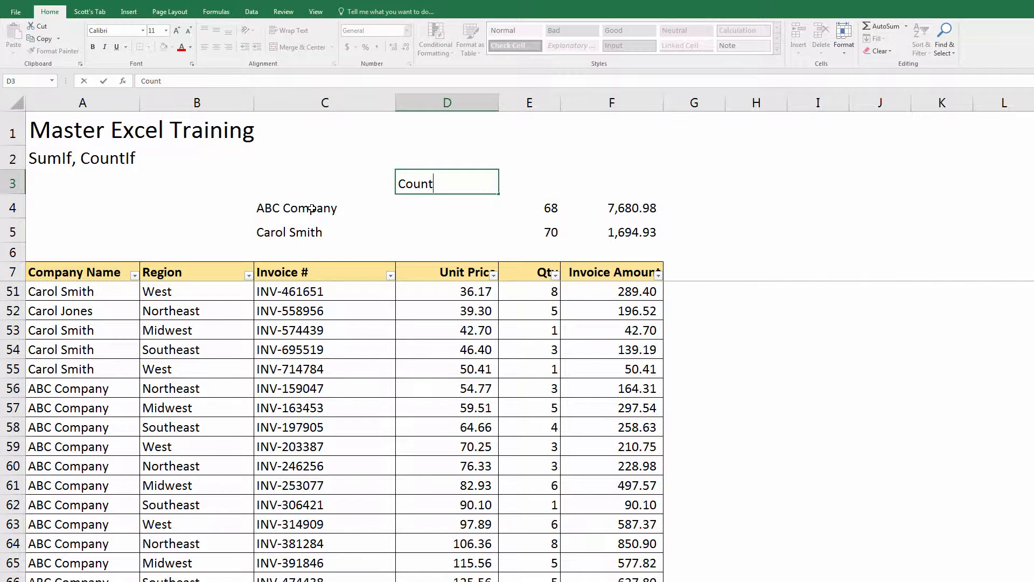
pyautogui.hotkey('ctrl', 'Return')
# - Enter the headings "Total" in cell E3 and "Total Inv $" in cell F3 above the summed values
pyautogui.press('Right')
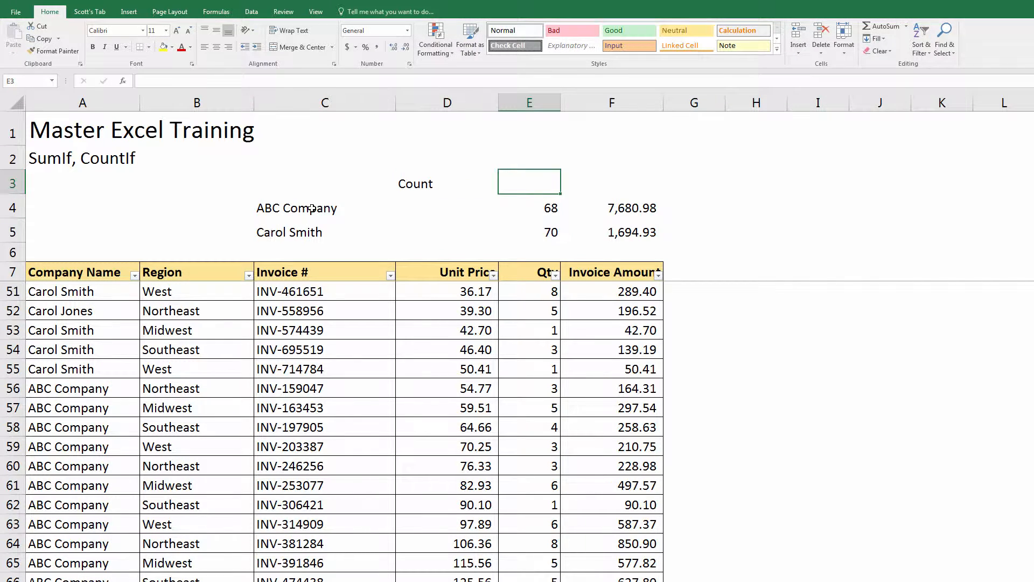
pyautogui.write('Total')
pyautogui.press('Return')
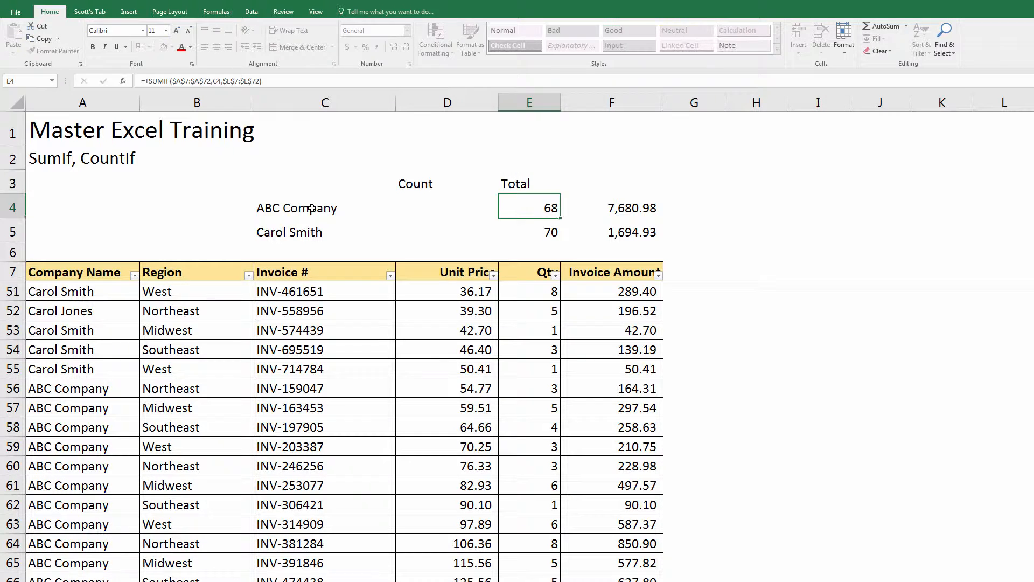
pyautogui.press('Up')
pyautogui.press('Right')
pyautogui.write('Tot')
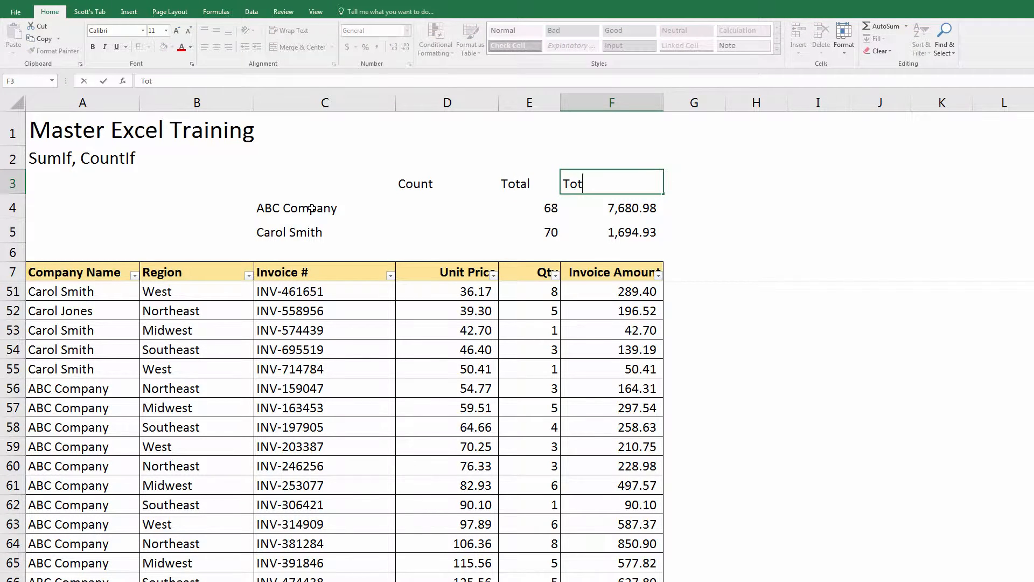
pyautogui.write('al Inv $')
pyautogui.press('Return')
# - Start a COUNTIF formula in cell D4 for ABC Company and open its function arguments
pyautogui.press('Up')
pyautogui.press('Left')
pyautogui.press('Left')
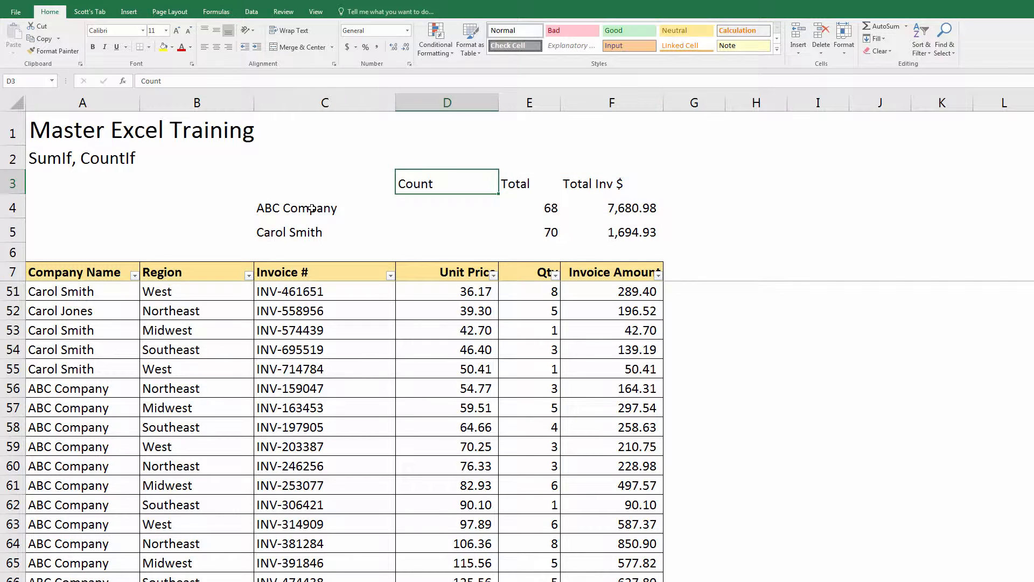
pyautogui.press('Left')
pyautogui.press('Right')
pyautogui.press('Down')
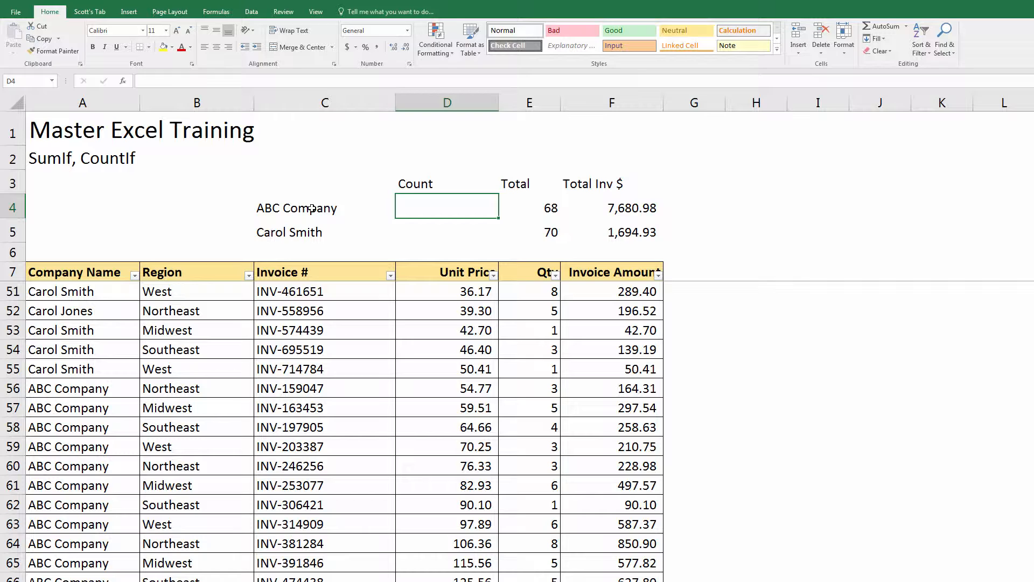
pyautogui.write('+counti')
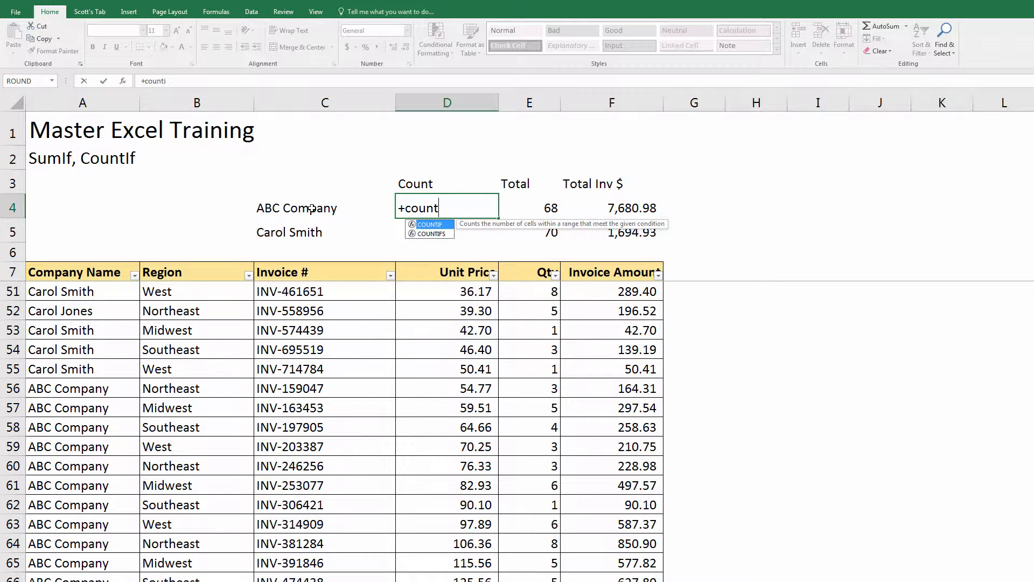
pyautogui.write('f')
pyautogui.press('Tab')
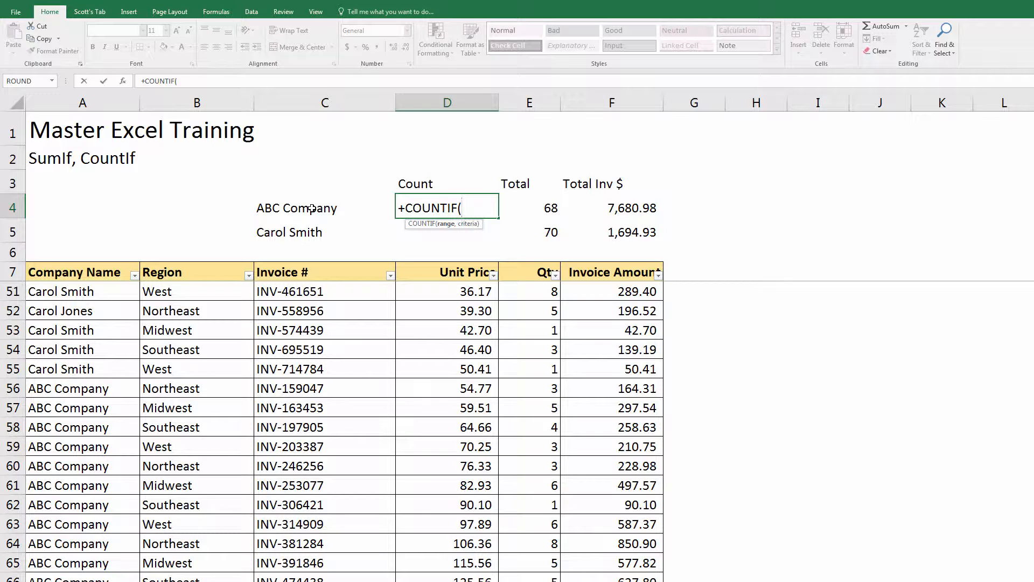
pyautogui.click(311, 209)
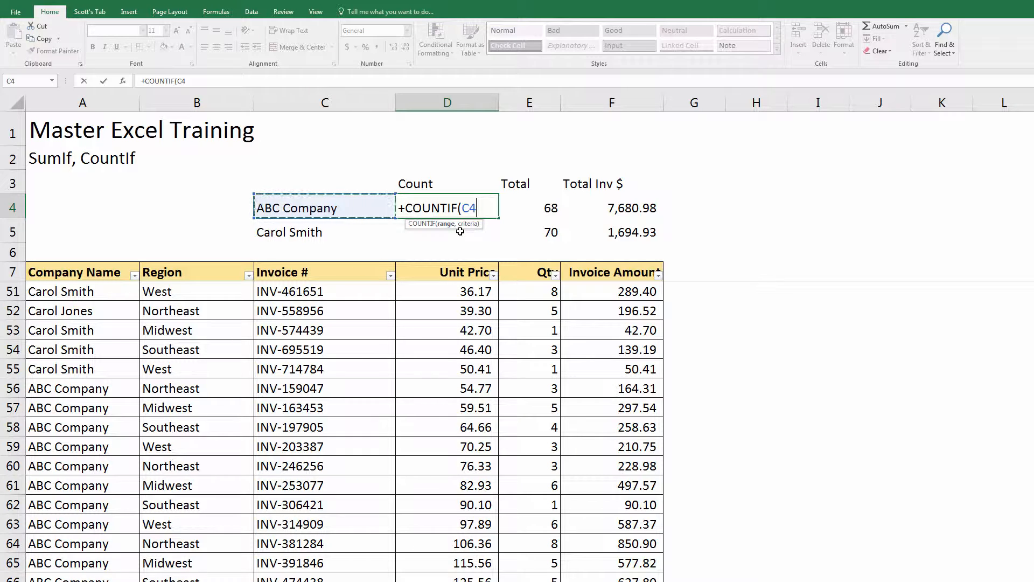
pyautogui.click(123, 81)
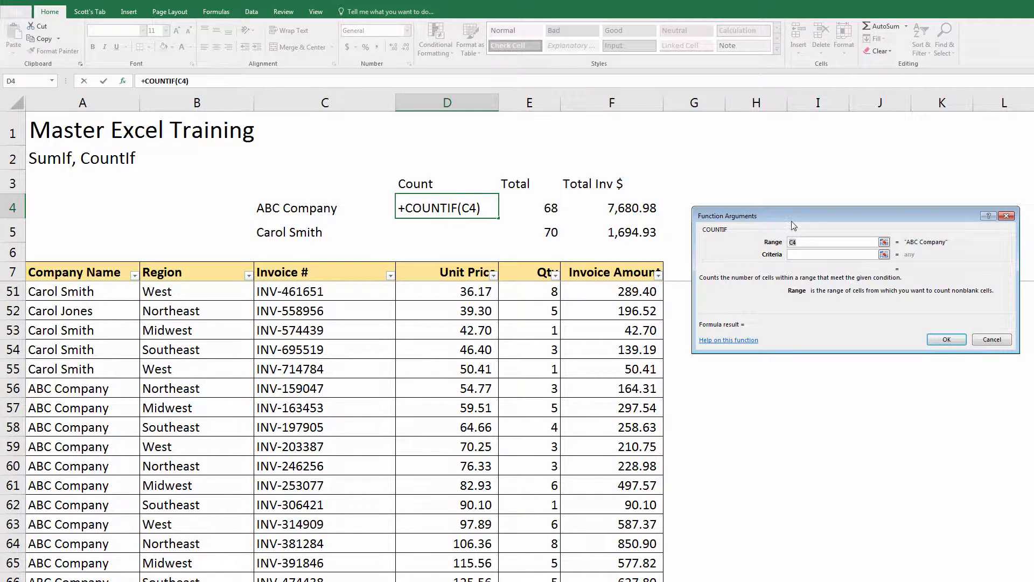
pyautogui.moveTo(784, 212); pyautogui.dragTo(788, 189)
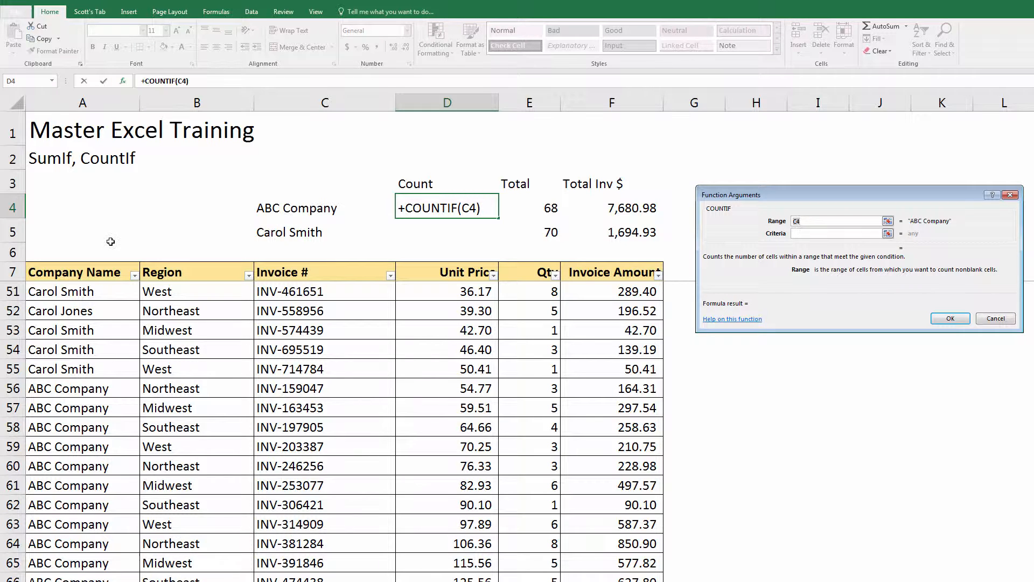
# - Set the COUNTIF range to A7:A72 in the Company Name column and the criteria to C4, and complete the formula
pyautogui.click(101, 272)
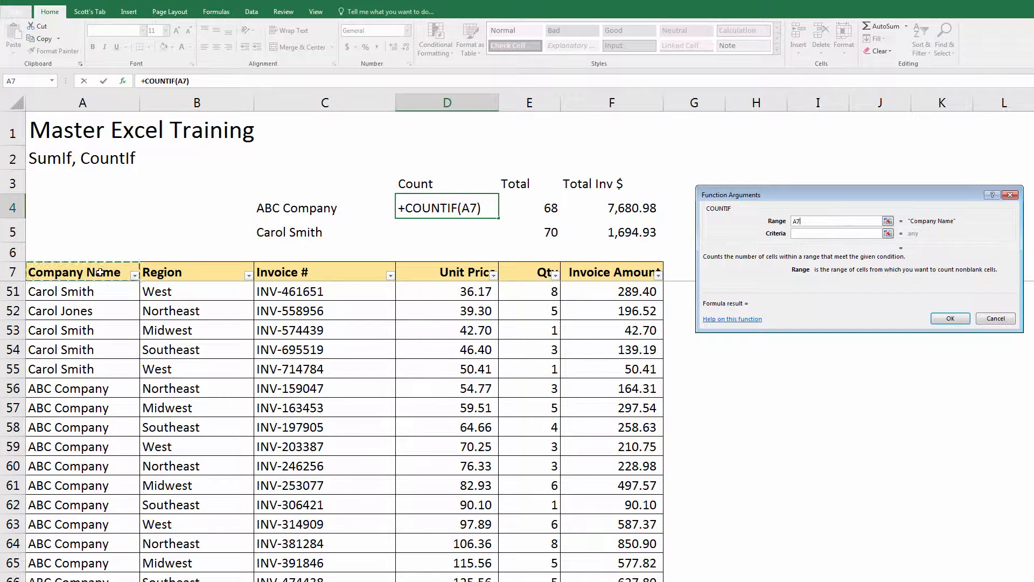
pyautogui.hotkey('ctrl', 'shift', 'Down')
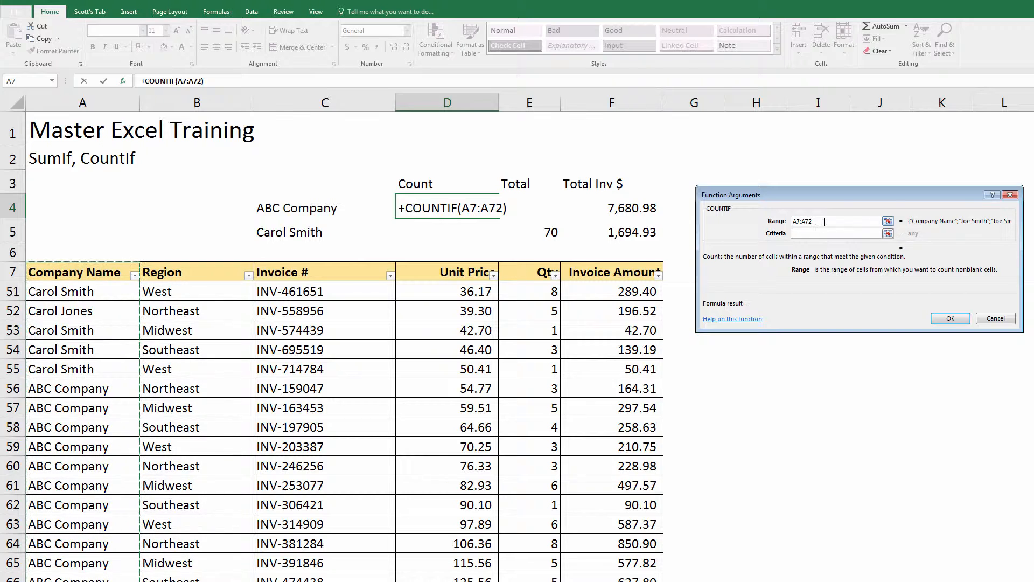
pyautogui.click(821, 234)
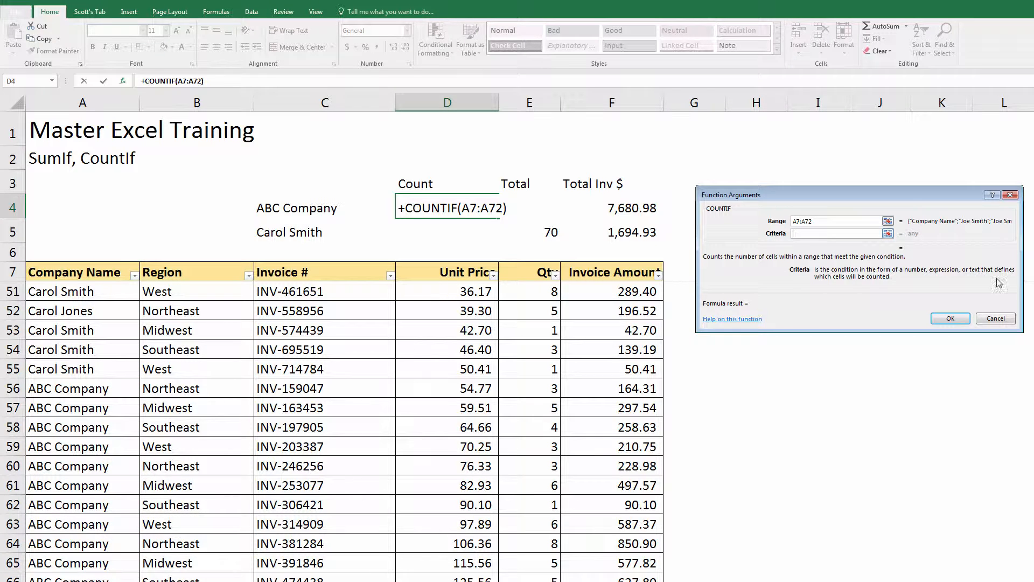
pyautogui.click(301, 209)
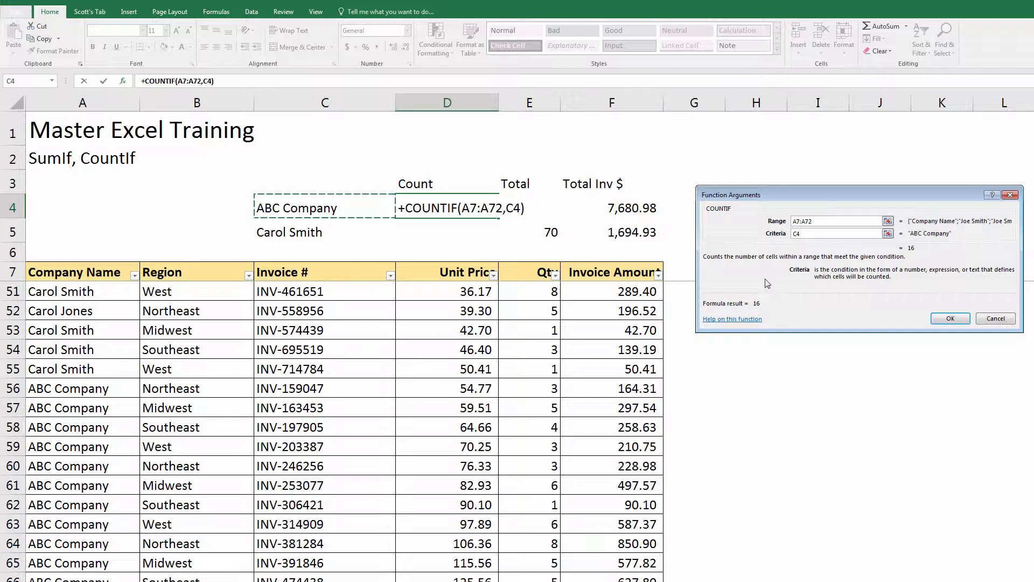
pyautogui.click(938, 318)
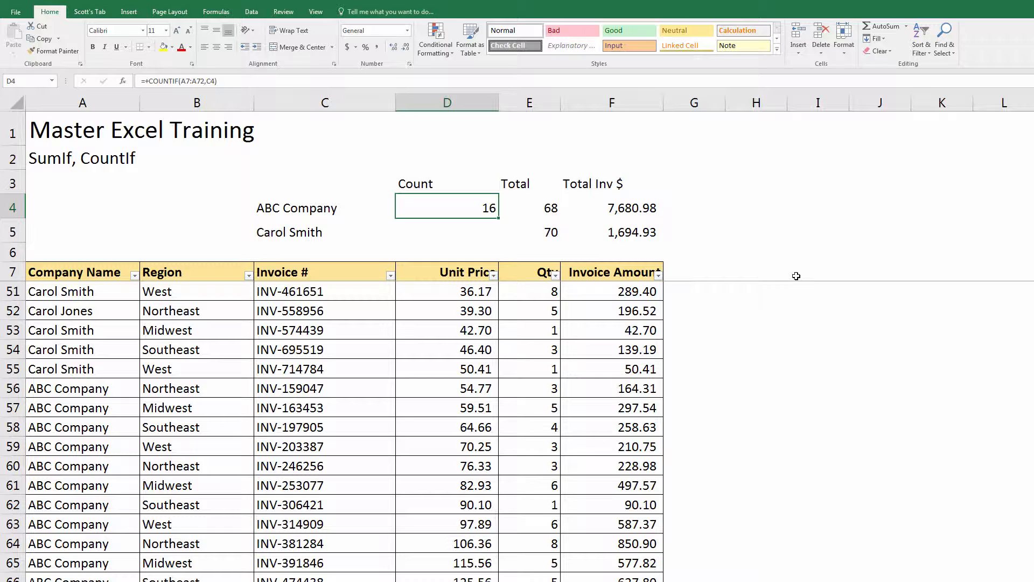
# - Make the COUNTIF range in the D4 formula absolute as $A$7:$A$72 and complete the formula
pyautogui.press('F2')
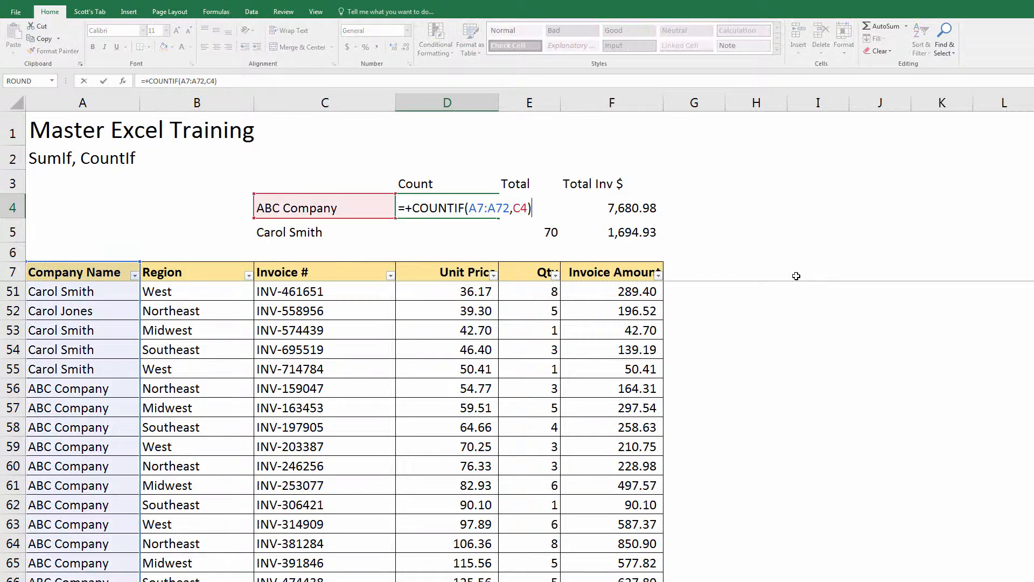
pyautogui.click(509, 208)
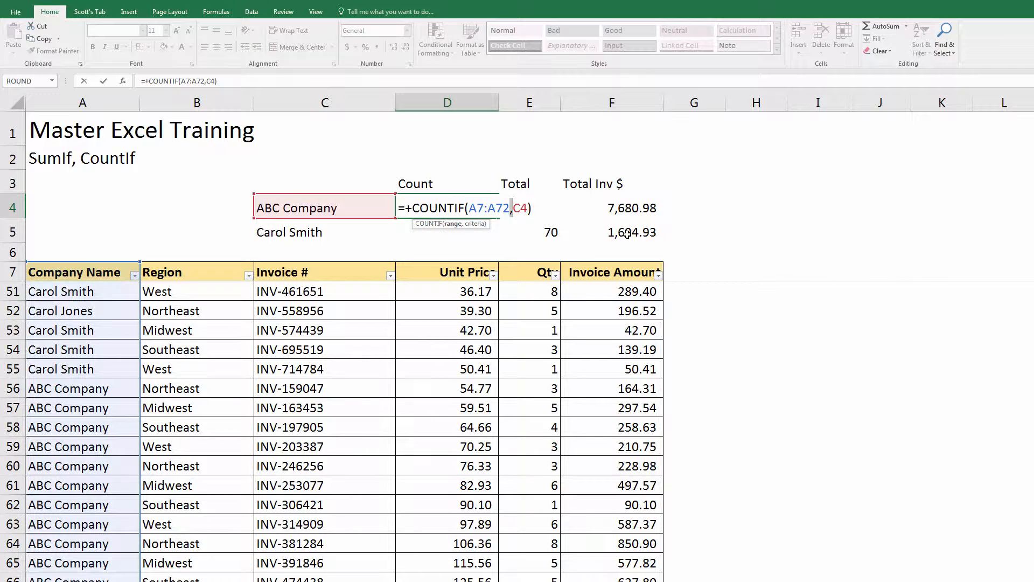
pyautogui.hotkey('shift', 'Left')
pyautogui.hotkey('shift', 'Left')
pyautogui.hotkey('shift', 'Left')
pyautogui.hotkey('shift', 'Left')
pyautogui.hotkey('shift', 'Left')
pyautogui.hotkey('shift', 'Left')
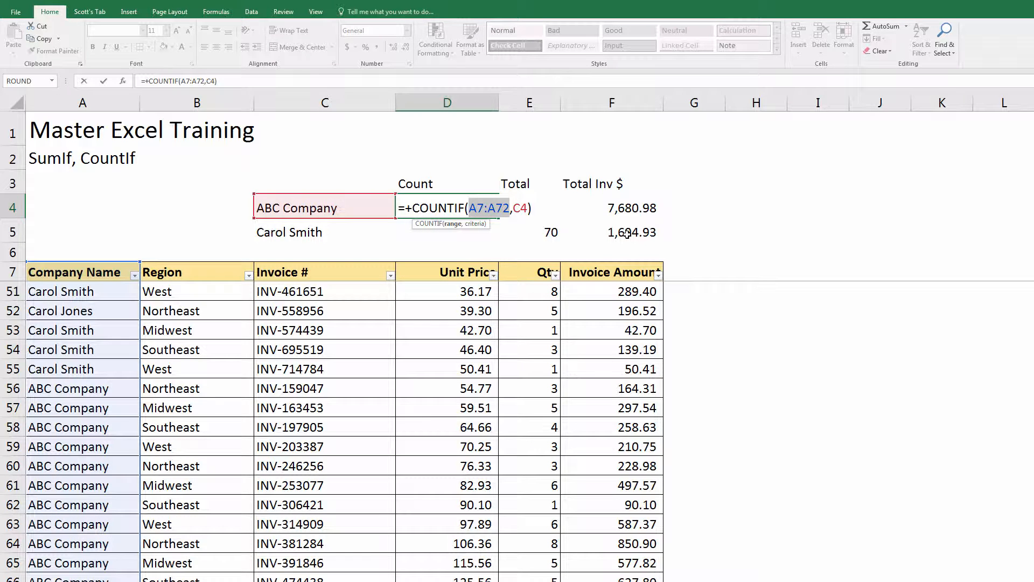
pyautogui.press('F4')
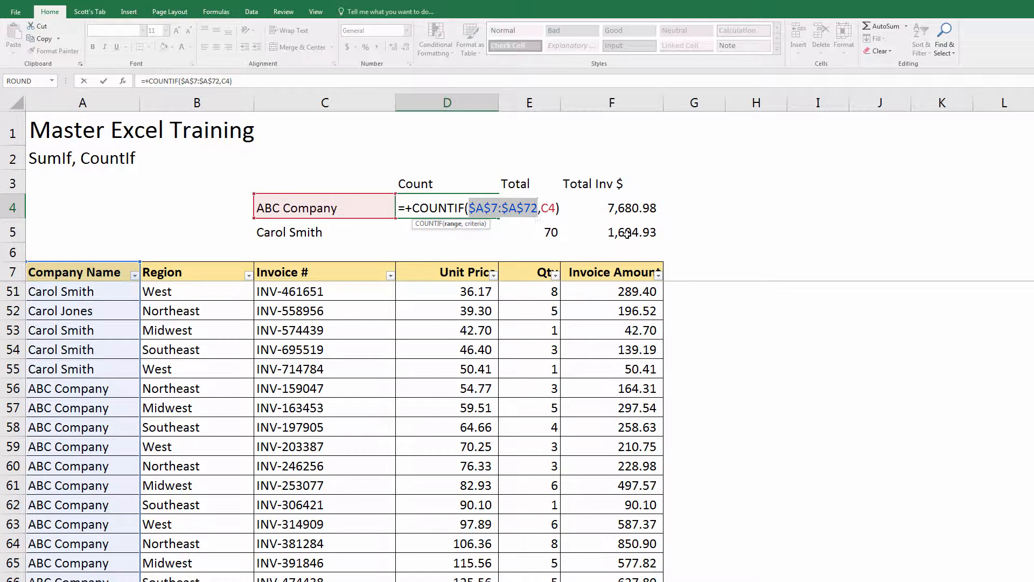
pyautogui.press('Return')
# - Copy the COUNTIF formula from D4 into D5 for the second customer
pyautogui.press('Up')
pyautogui.hotkey('shift', 'Down')
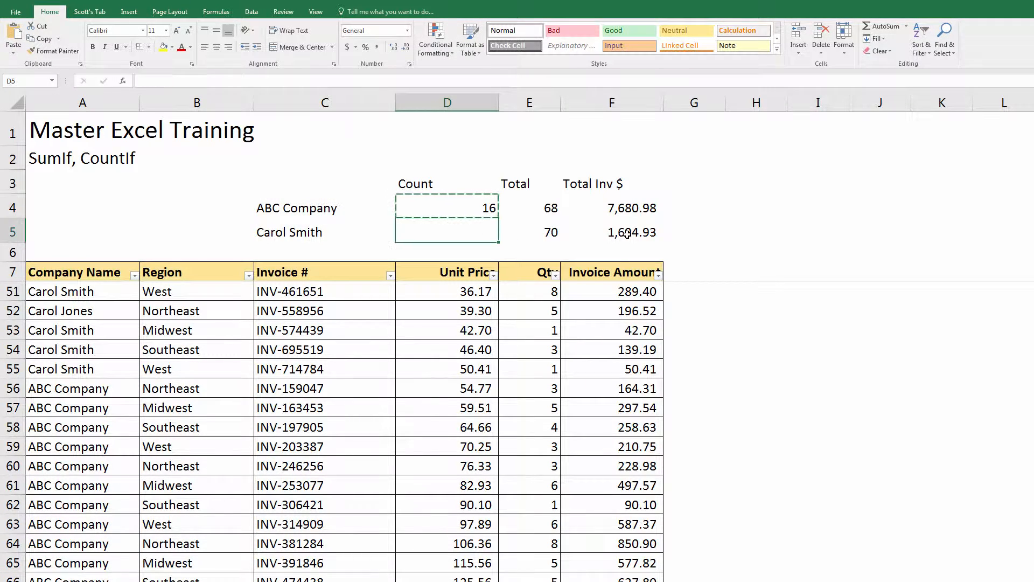
pyautogui.hotkey('ctrl', 'd')
pyautogui.press('Down')
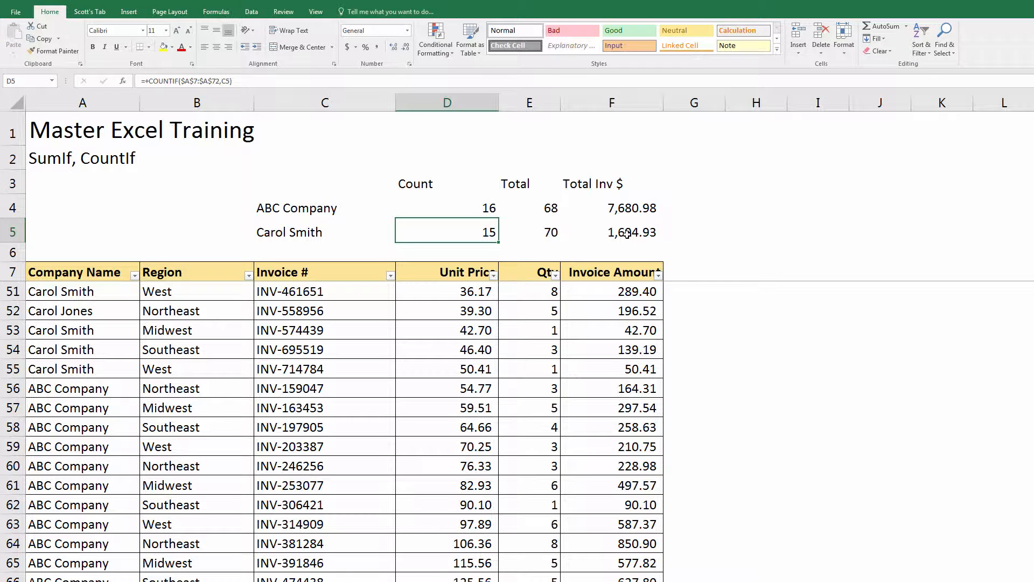